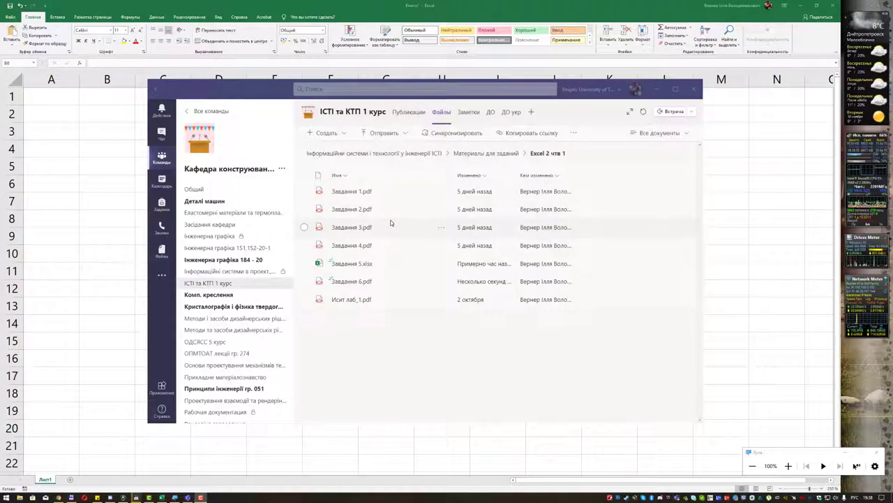
# Step: Download Завдання 6.pdf from the Excel 2 чтв 1 folder in Teams
pyautogui.rightClick(441, 284)
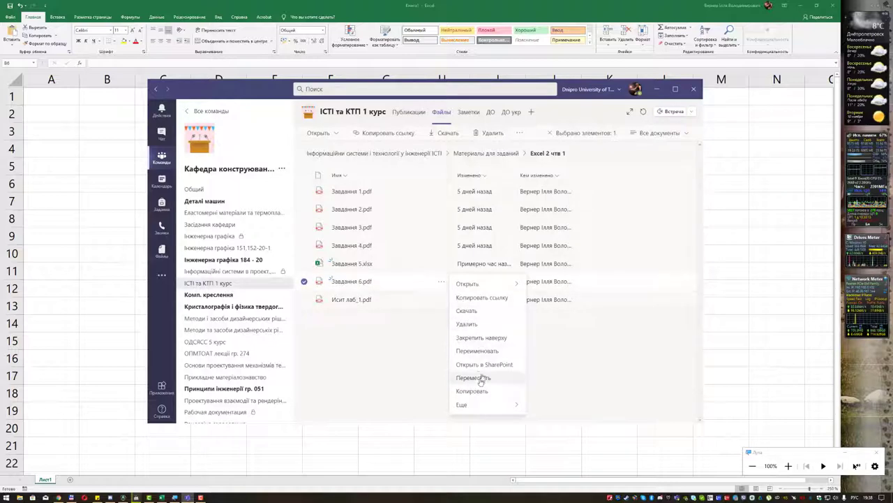
pyautogui.click(479, 312)
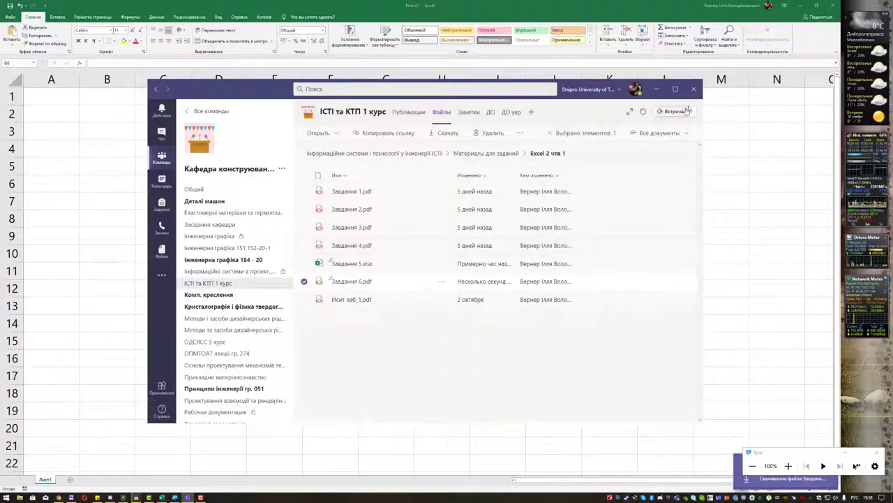
# Step: Close Teams and open the downloaded Задание 6 PDF from the Downloads folder
pyautogui.click(693, 88)
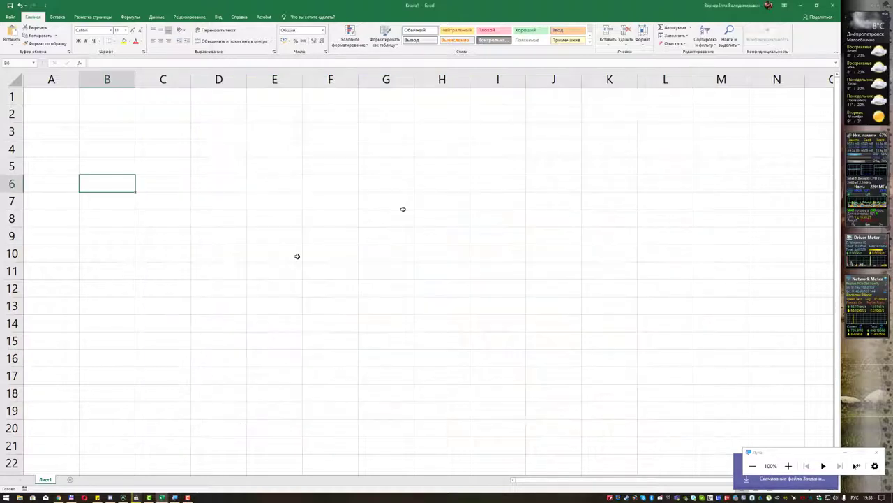
pyautogui.click(21, 497)
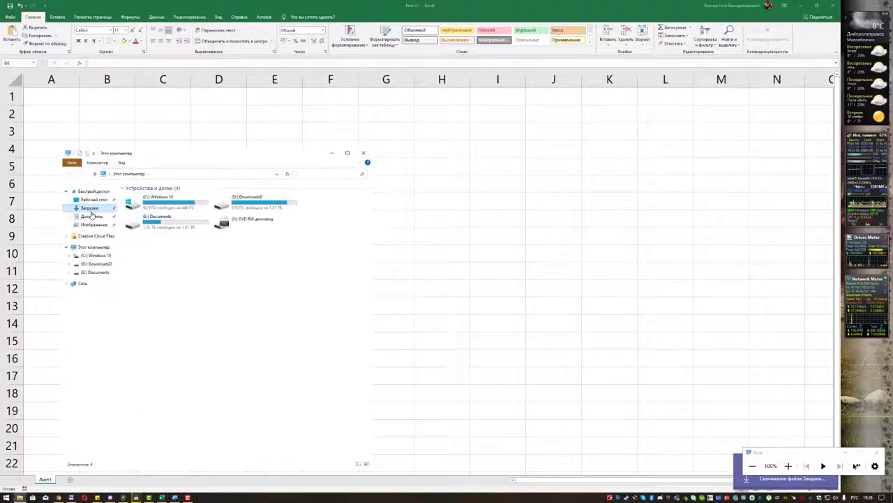
pyautogui.click(91, 209)
pyautogui.doubleClick(153, 206)
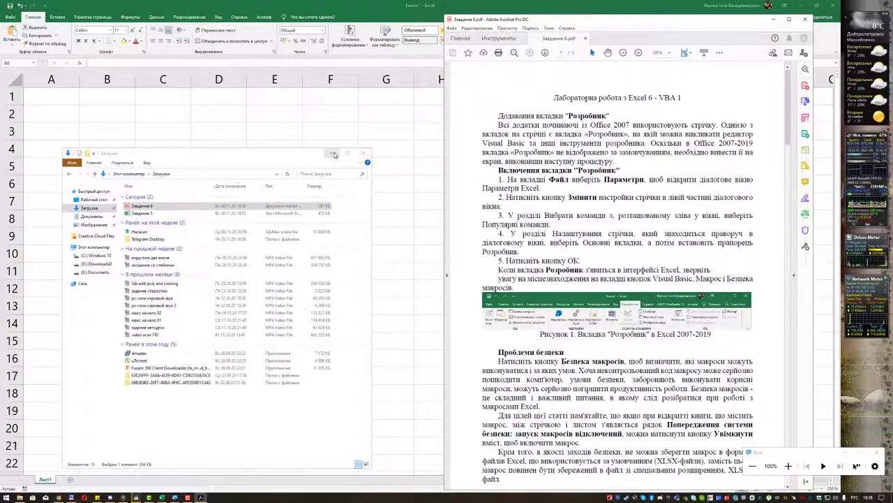
# Step: Minimize File Explorer, read the lab PDF's first page, then return to Excel
pyautogui.click(333, 154)
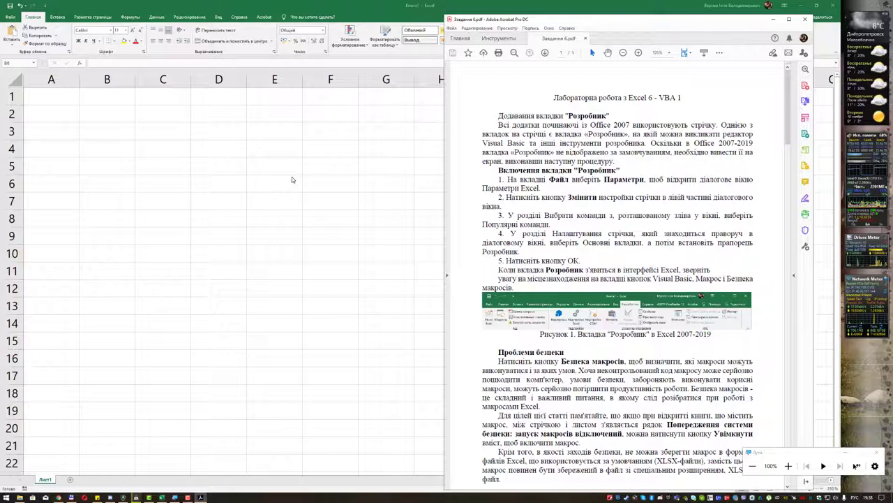
pyautogui.hotkey('alt', 'Tab')
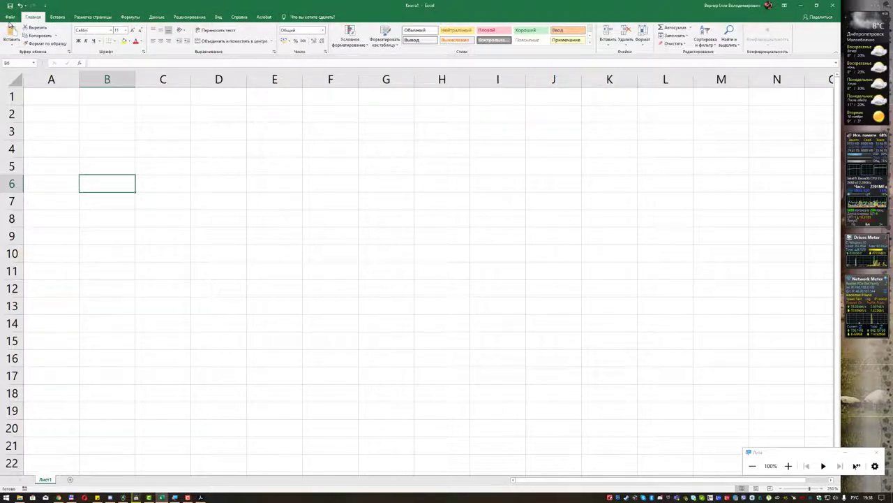
# Step: Enable the Разработчик tab in Excel's ribbon customization options
pyautogui.click(11, 17)
pyautogui.click(27, 479)
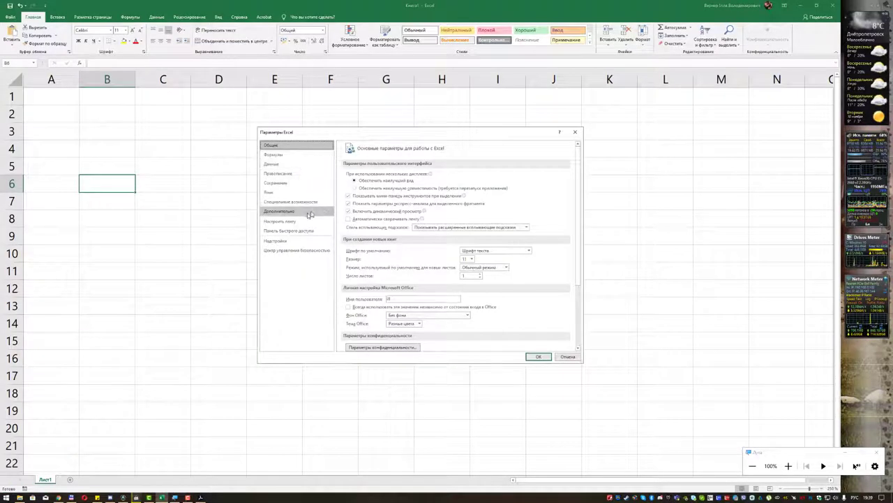
pyautogui.click(293, 222)
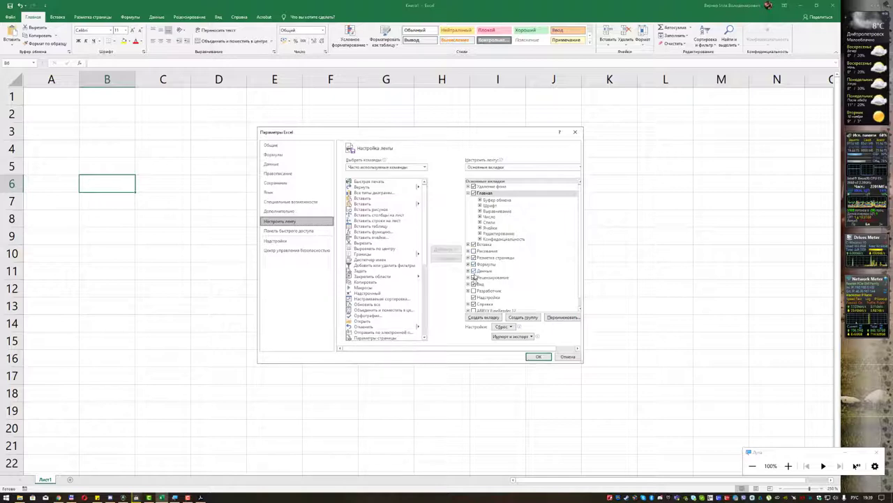
pyautogui.click(474, 290)
pyautogui.click(537, 356)
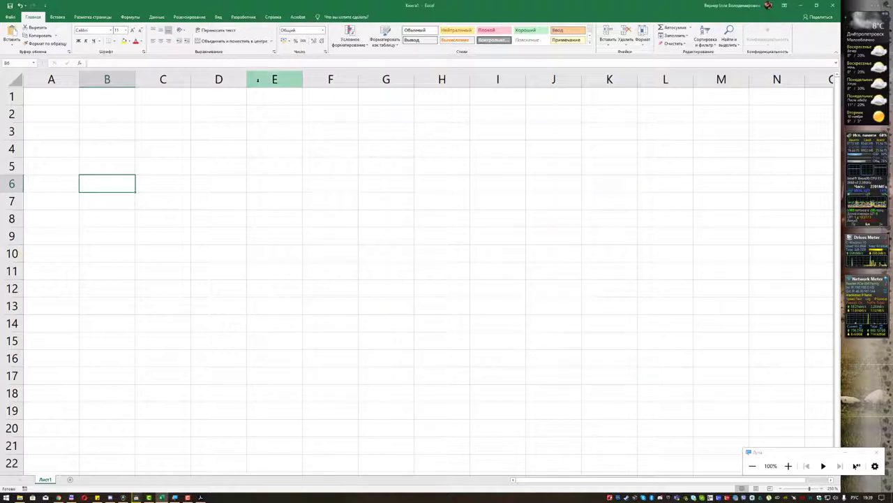
# Step: Read the lab PDF down through the Проблеми безпеки section, then return to Excel
pyautogui.click(200, 497)
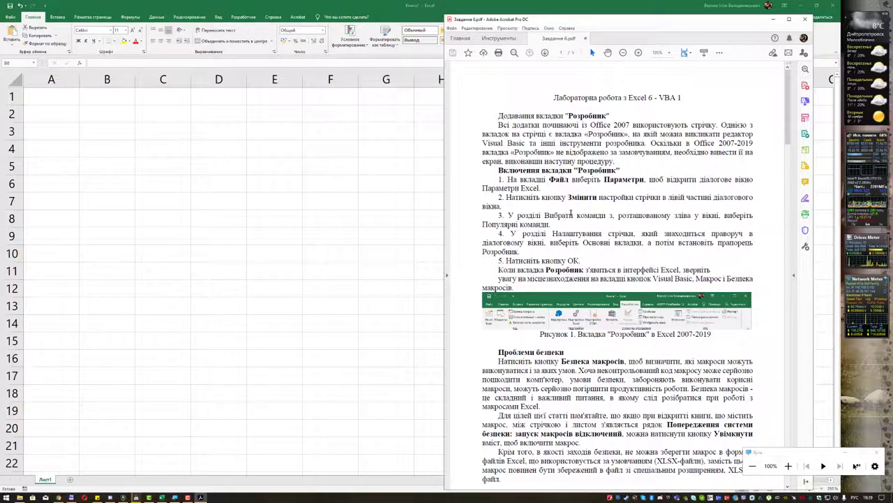
pyautogui.scroll(-2, 571, 213)
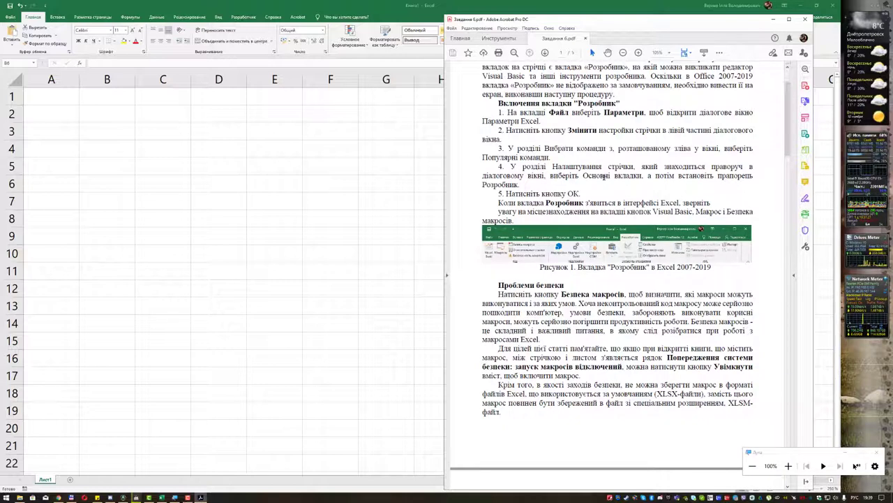
pyautogui.scroll(-3, 605, 178)
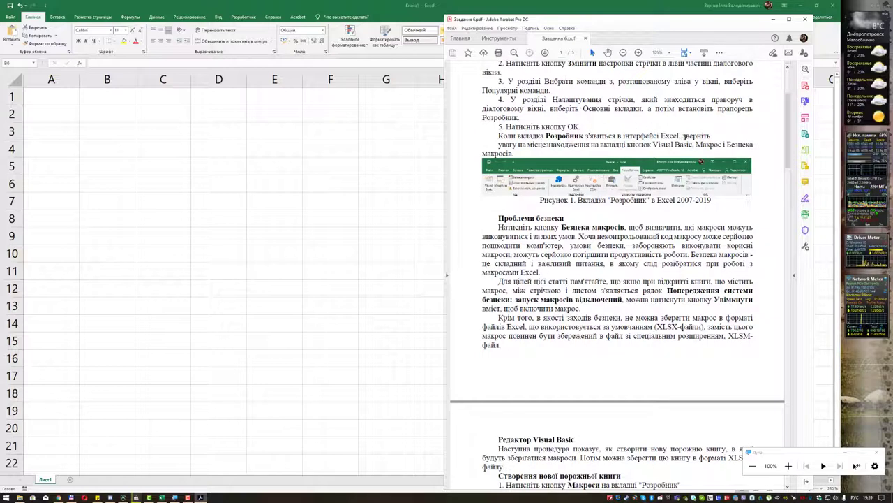
pyautogui.click(211, 102)
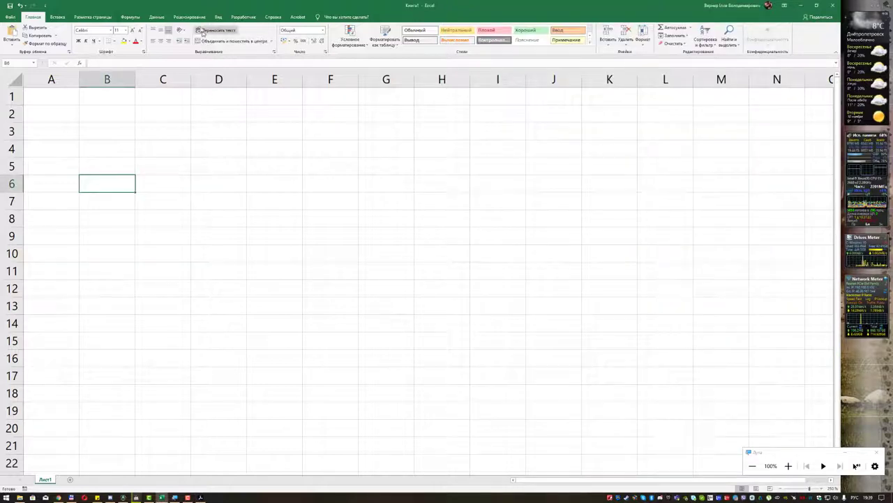
# Step: Show the Разработчик tab's macro tools, then bring the lab PDF back into view
pyautogui.click(243, 17)
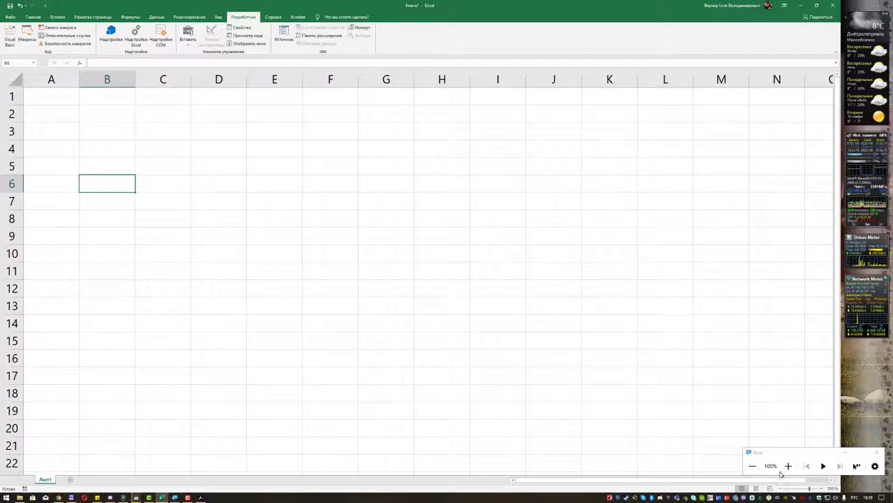
pyautogui.click(789, 465)
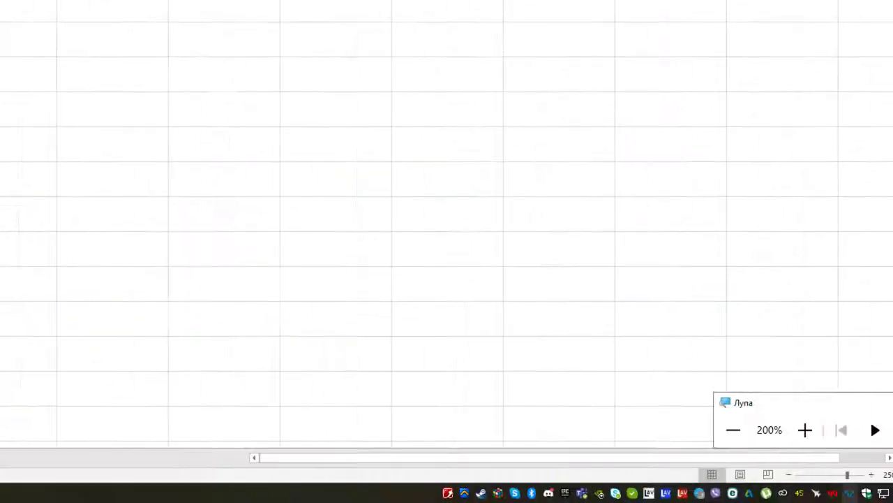
pyautogui.click(702, 430)
pyautogui.click(751, 463)
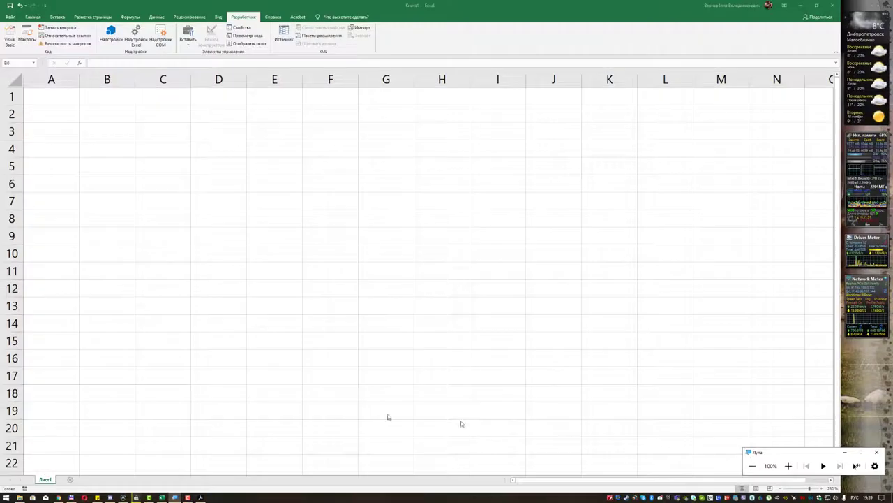
pyautogui.click(201, 497)
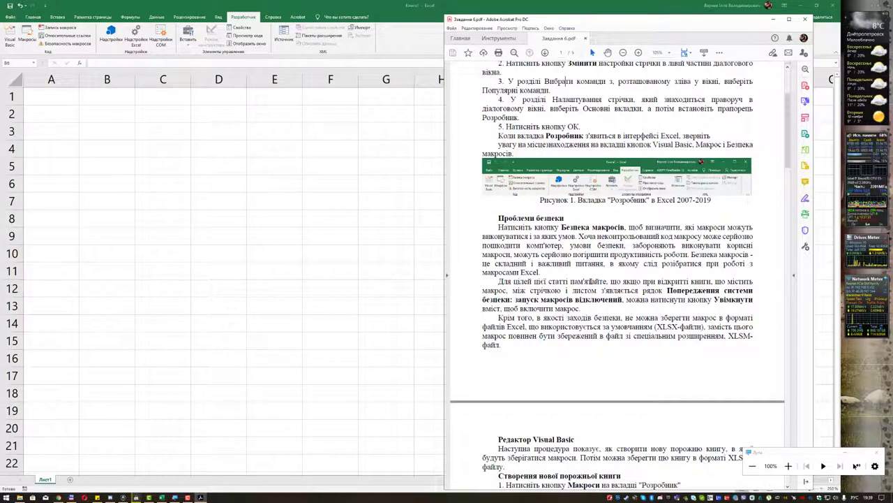
# Step: Scroll the lab PDF to the Створення нової порожньої книги steps for the Hello macro
pyautogui.scroll(-2, 592, 281)
pyautogui.scroll(-1, 592, 282)
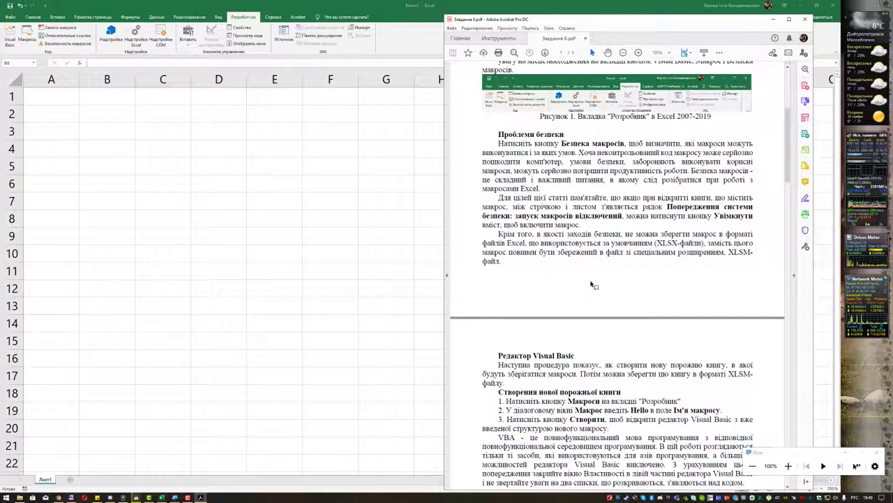
pyautogui.click(69, 46)
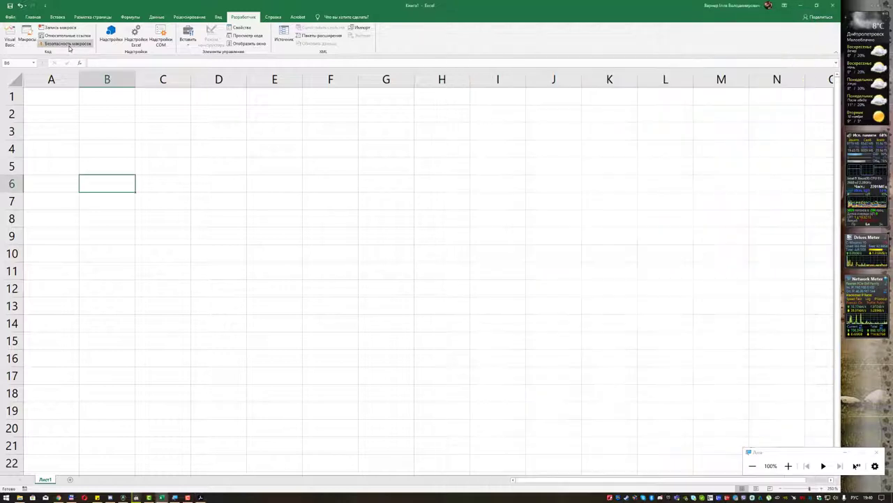
pyautogui.click(70, 46)
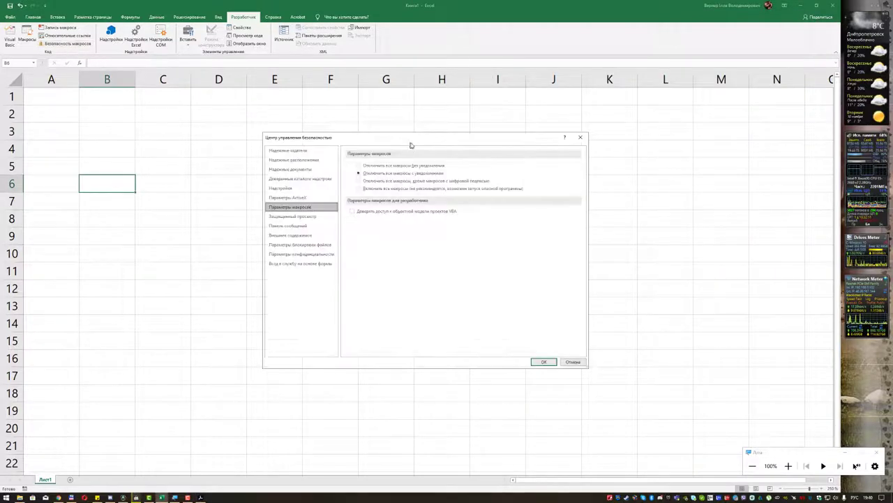
pyautogui.moveTo(411, 145); pyautogui.dragTo(371, 136)
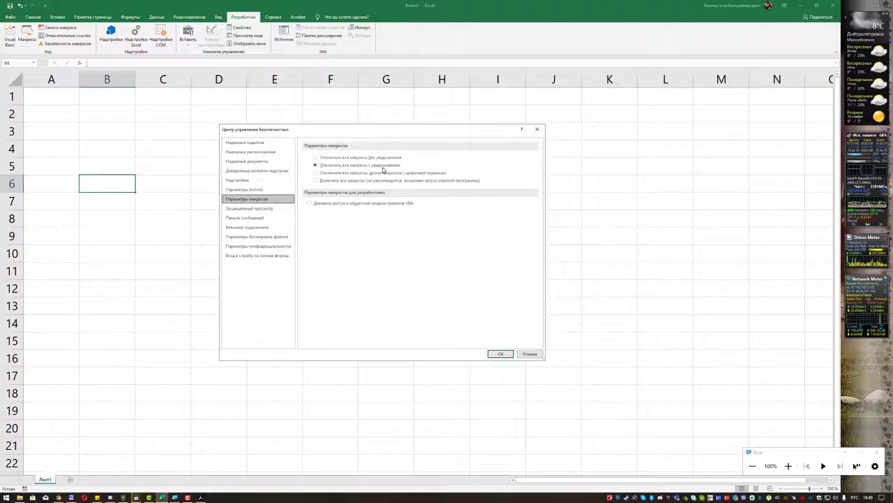
pyautogui.click(500, 354)
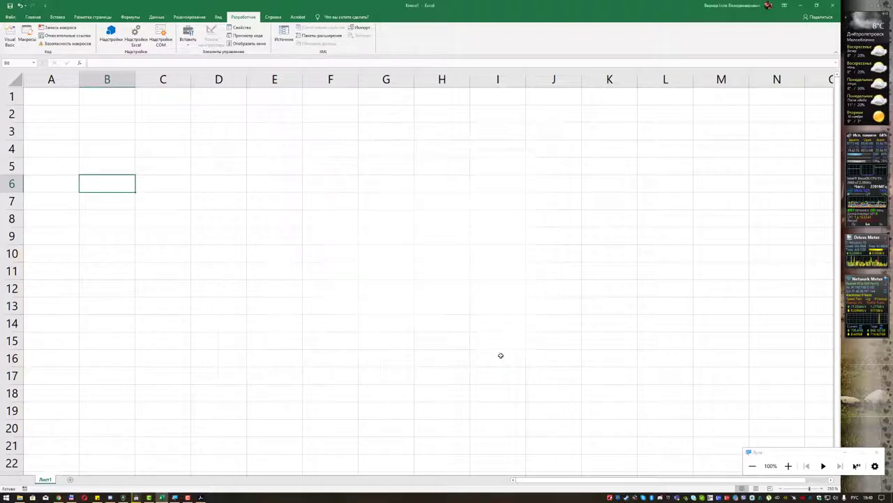
# Step: Bring up the lab PDF at Редактор Visual Basic with Рисунок 2 and the Sub Hello code
pyautogui.click(201, 498)
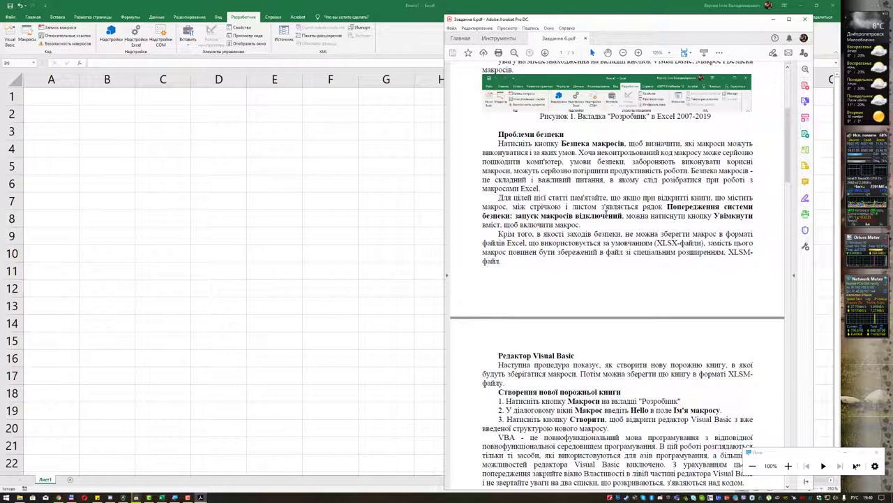
pyautogui.scroll(-5, 579, 241)
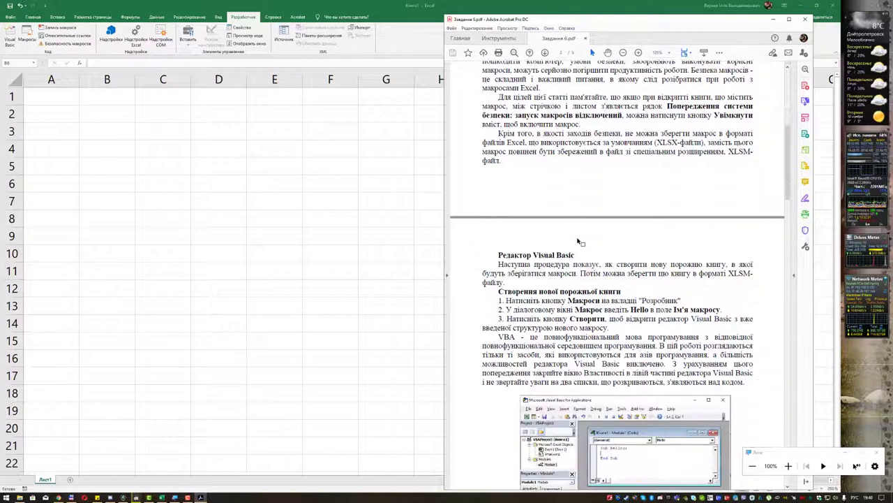
pyautogui.scroll(-3, 576, 241)
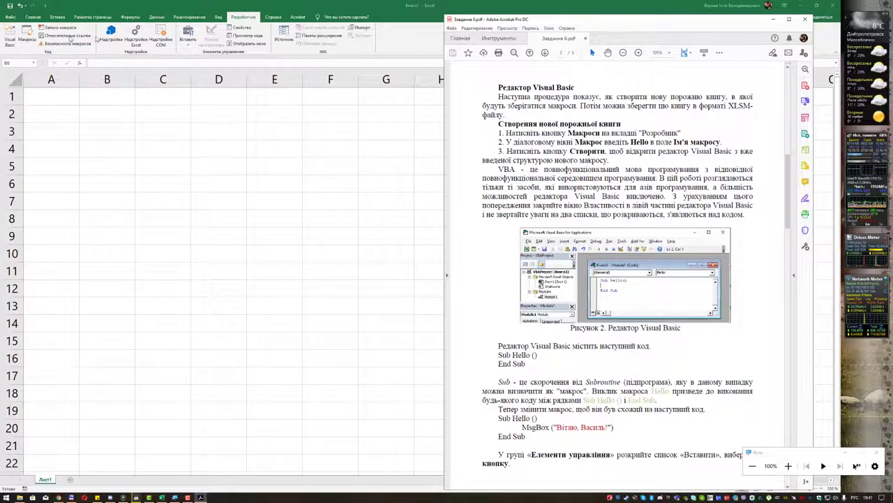
# Step: Open the VBA editor for Книга1 as a smaller window over Excel with widened panes
pyautogui.click(246, 21)
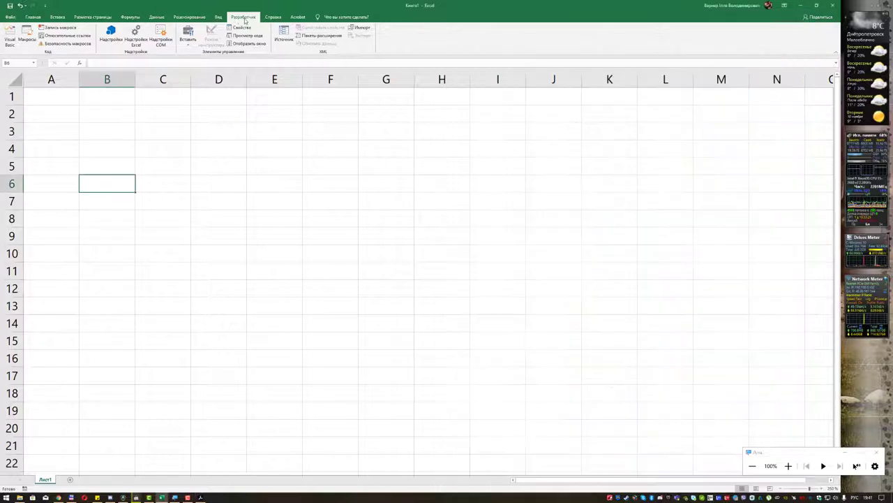
pyautogui.click(7, 35)
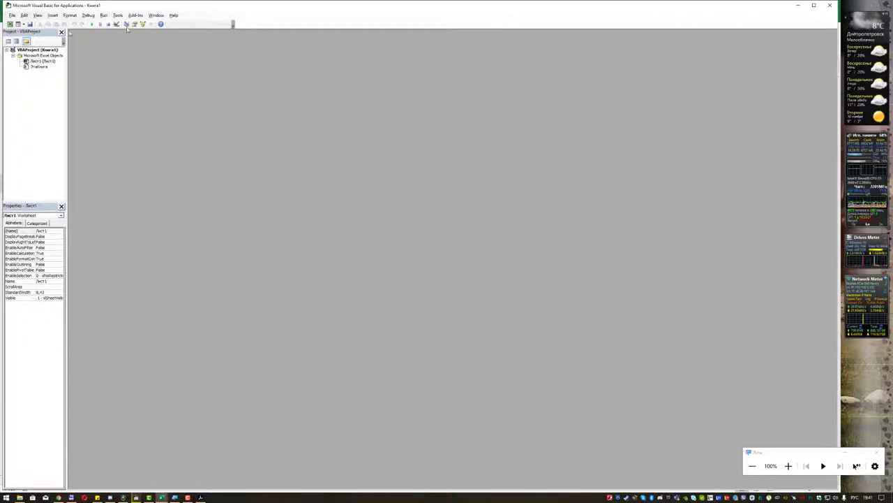
pyautogui.doubleClick(187, 6)
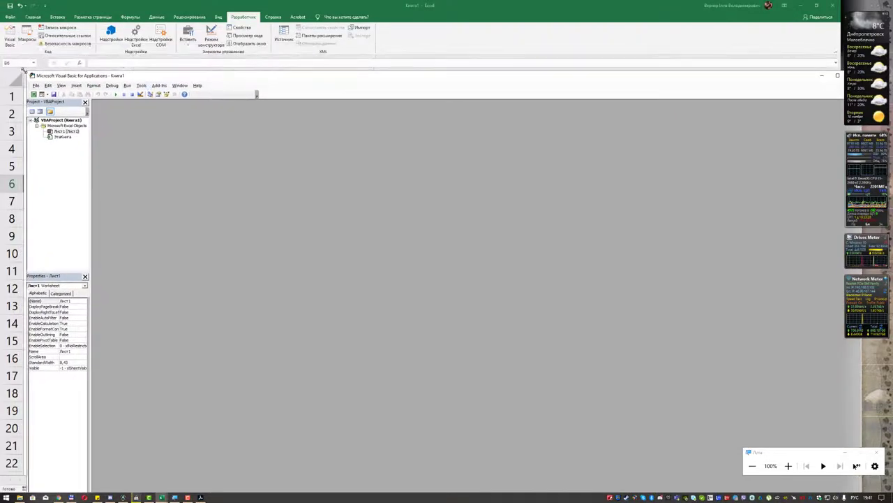
pyautogui.moveTo(23, 70); pyautogui.dragTo(218, 213)
pyautogui.moveTo(454, 212); pyautogui.dragTo(472, 104)
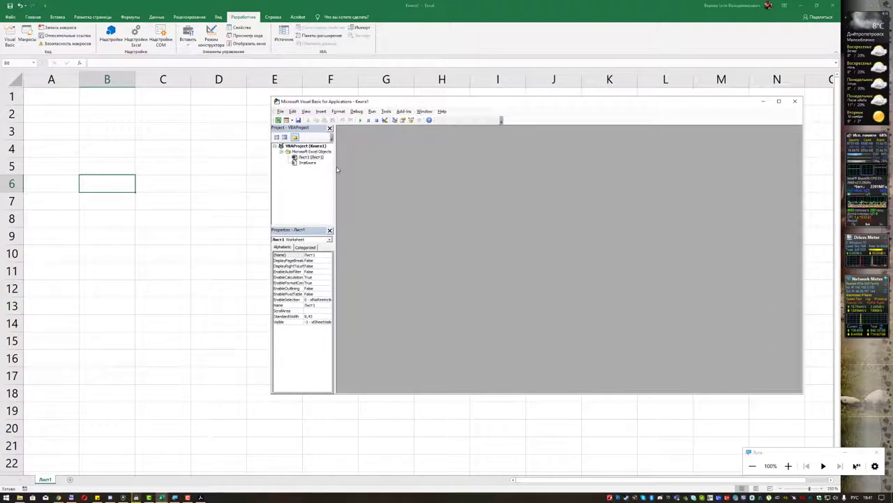
pyautogui.moveTo(335, 168); pyautogui.dragTo(386, 171)
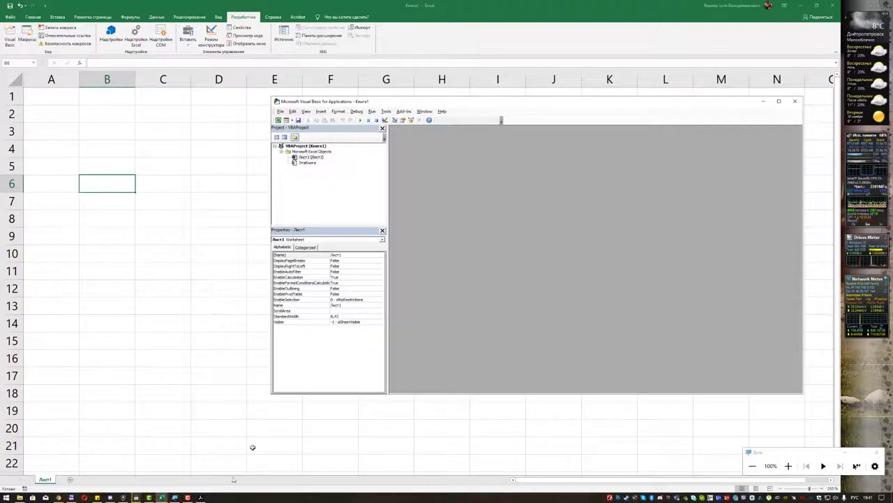
pyautogui.hotkey('alt', 'Tab')
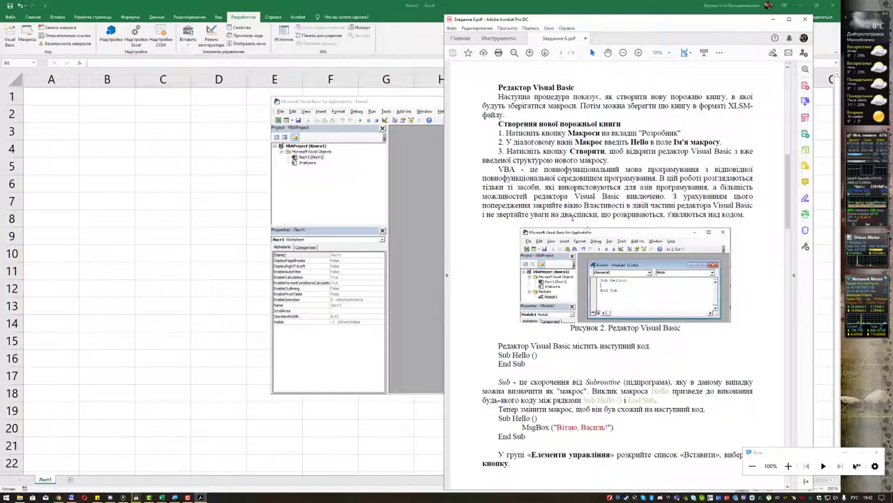
# Step: Open Лист1's code, insert a Worksheet_SelectionChange stub, and fit the editor beside the PDF
pyautogui.doubleClick(305, 158)
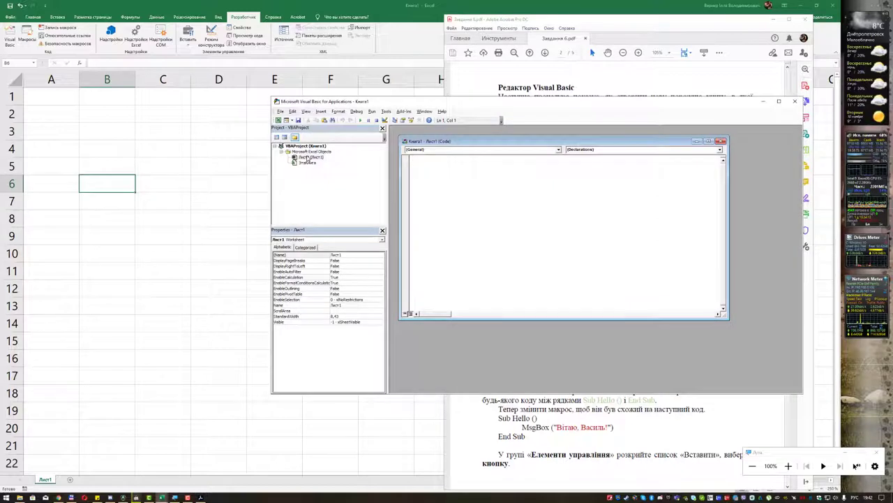
pyautogui.click(622, 27)
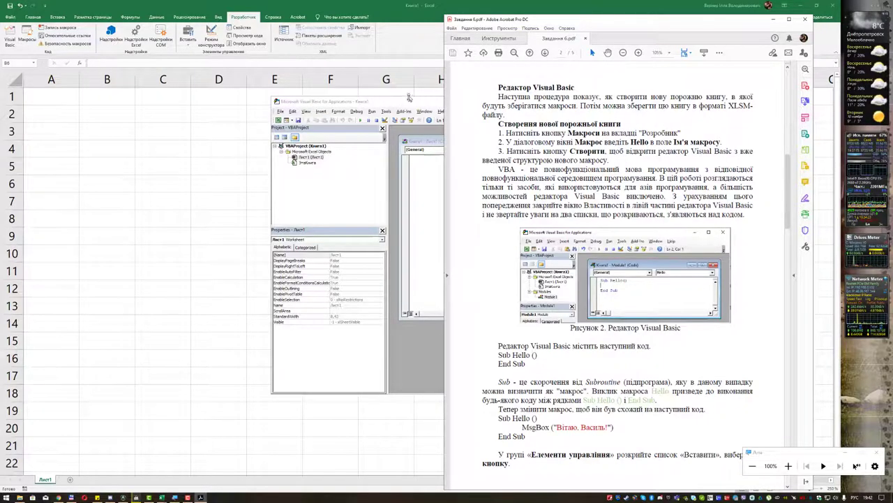
pyautogui.moveTo(405, 103); pyautogui.dragTo(263, 118)
pyautogui.click(300, 204)
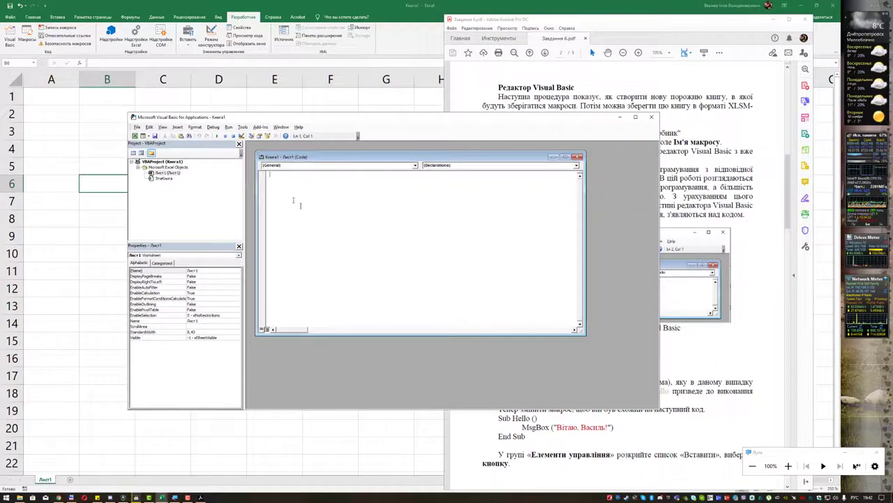
pyautogui.click(331, 165)
pyautogui.click(331, 177)
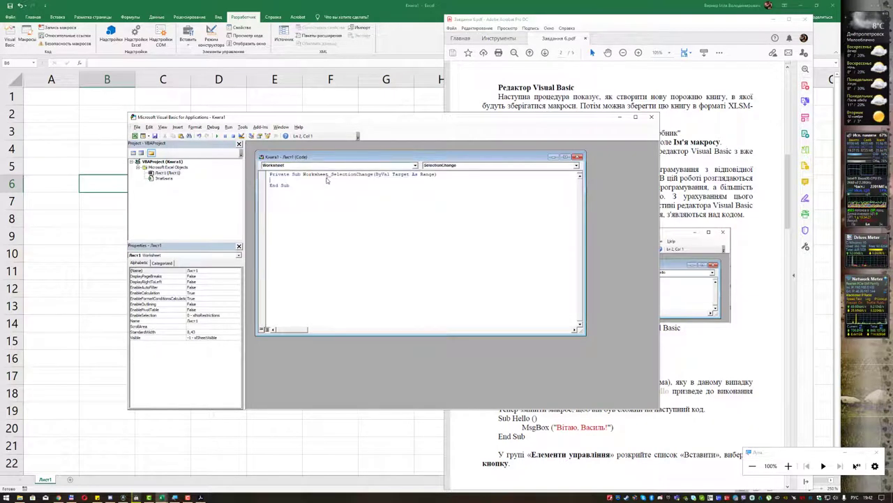
pyautogui.moveTo(396, 153); pyautogui.dragTo(396, 154)
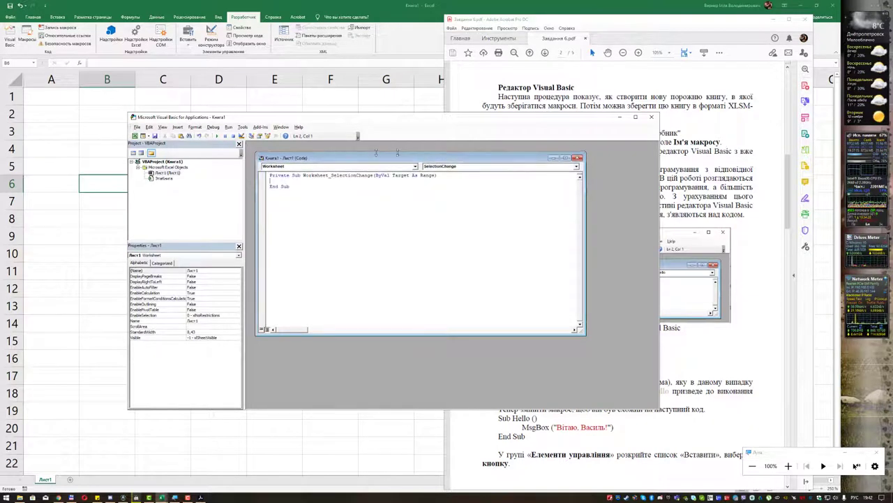
pyautogui.moveTo(659, 195); pyautogui.dragTo(500, 191)
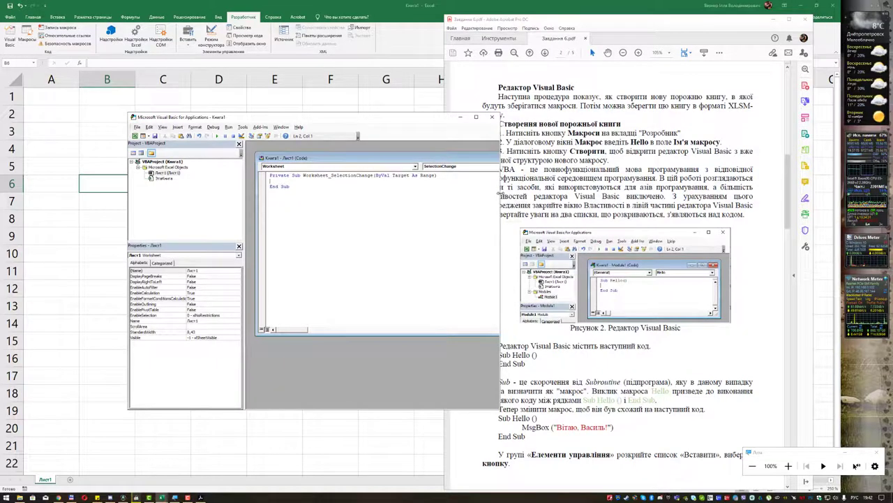
pyautogui.moveTo(421, 121); pyautogui.dragTo(371, 98)
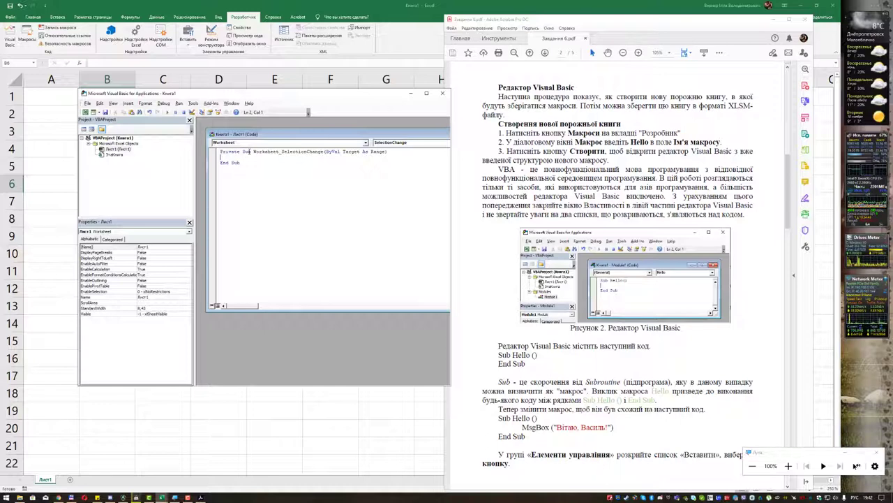
# Step: Add a blank line above the Worksheet_SelectionChange procedure
pyautogui.doubleClick(245, 152)
pyautogui.moveTo(241, 162); pyautogui.dragTo(218, 162)
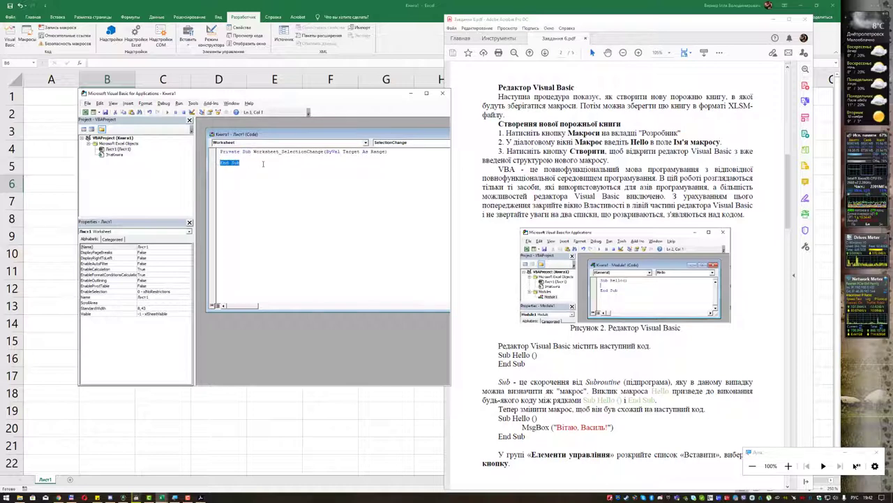
pyautogui.click(303, 151)
pyautogui.press('Home')
pyautogui.press('Return')
pyautogui.press('Up')
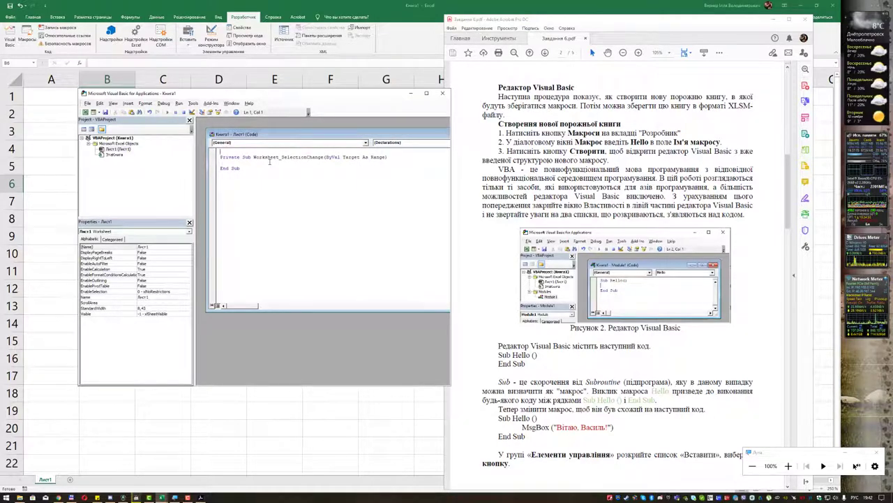
# Step: Copy Sub Hello()/End Sub from the PDF and paste it at the top of the code
pyautogui.click(531, 367)
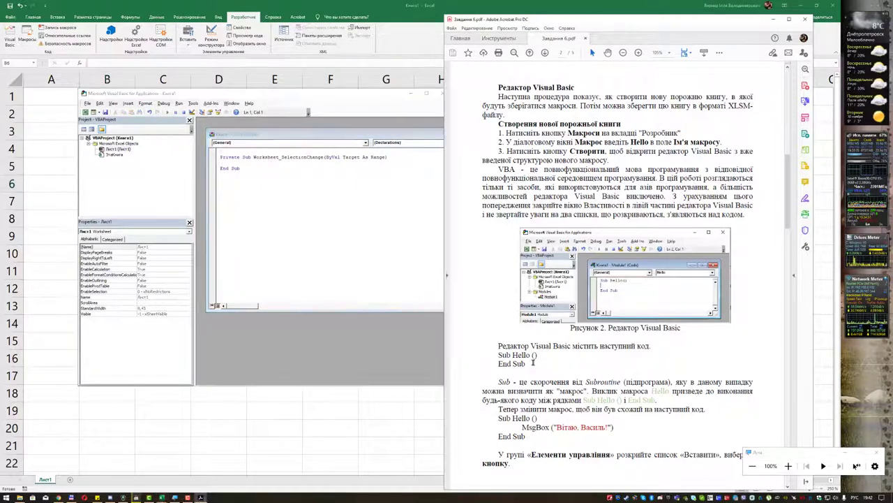
pyautogui.moveTo(498, 354)
pyautogui.mouseDown()
pyautogui.moveTo(537, 354)
pyautogui.moveTo(525, 364)
pyautogui.mouseUp()
pyautogui.click(537, 356)
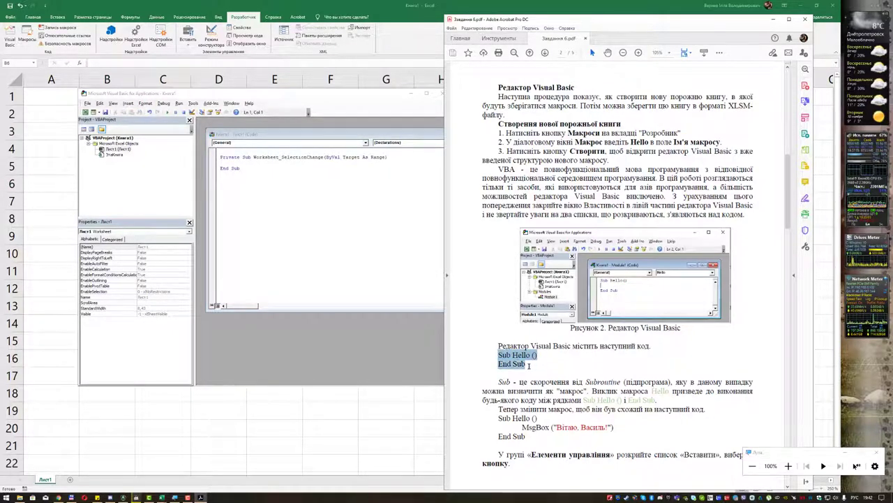
pyautogui.hotkey('ctrl', 'c')
pyautogui.click(221, 157)
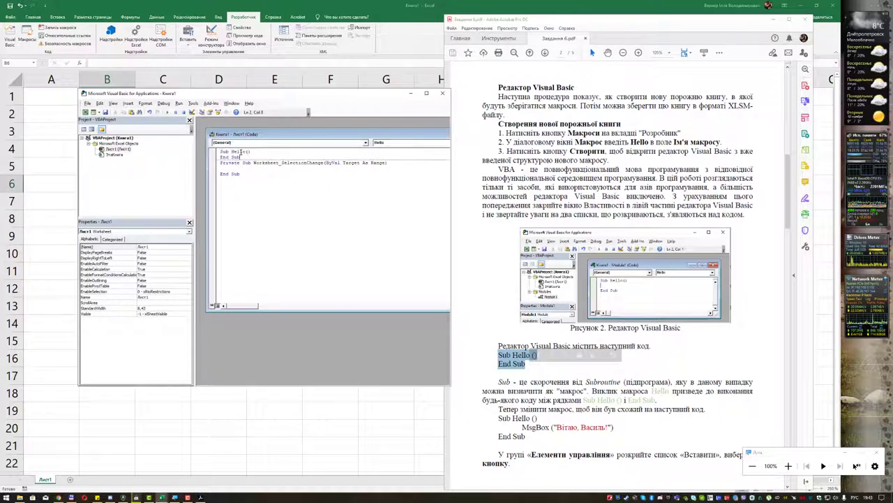
pyautogui.hotkey('ctrl', 'v')
# Step: Add an empty body line inside the Hello procedure
pyautogui.click(246, 169)
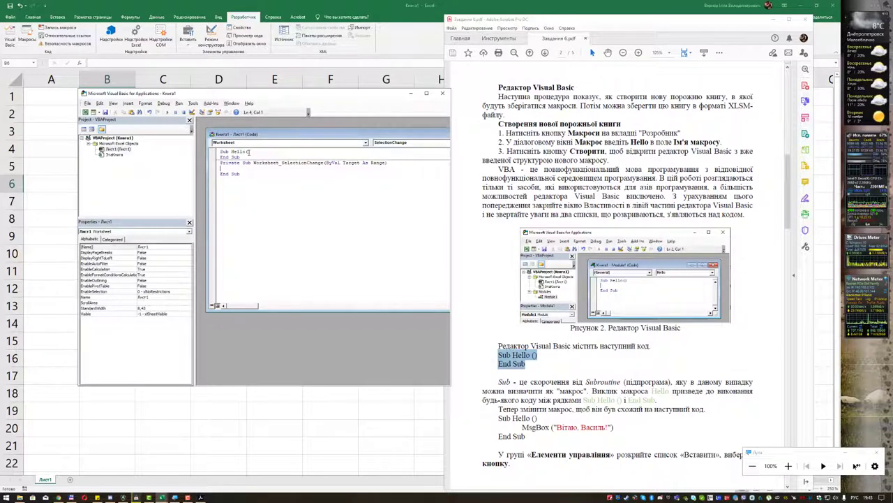
pyautogui.click(253, 151)
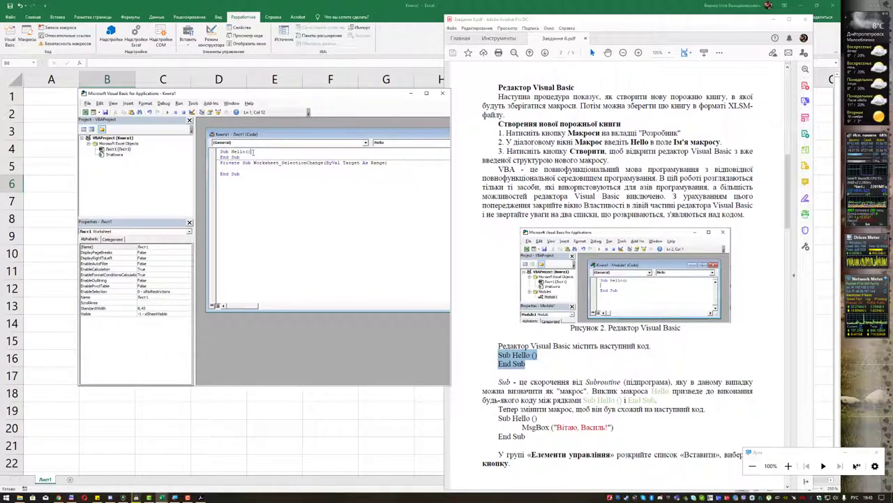
pyautogui.press('Return')
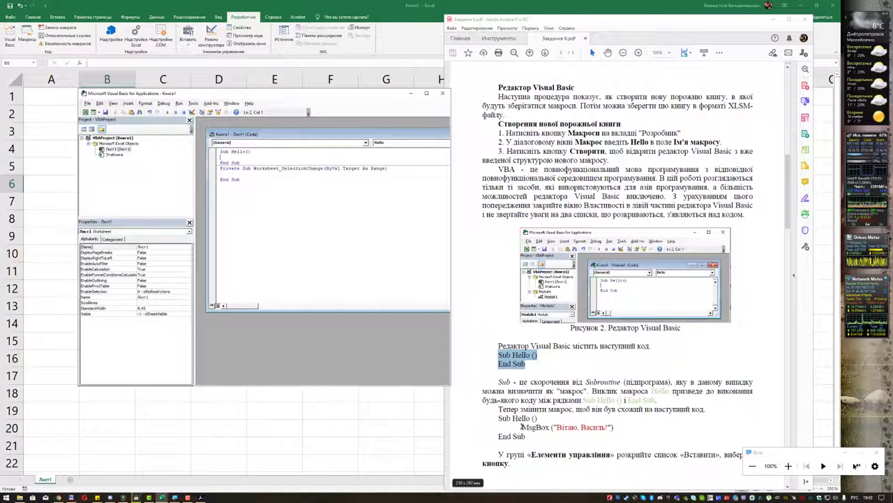
# Step: Copy the MsgBox greeting line from the lab PDF and paste it, indented, inside Sub Hello
pyautogui.moveTo(520, 427); pyautogui.dragTo(615, 427)
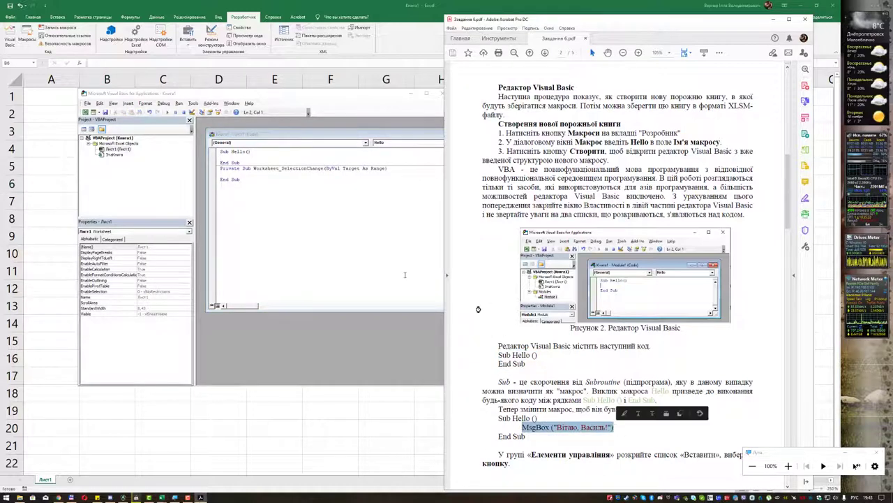
pyautogui.click(254, 160)
pyautogui.press('Tab')
pyautogui.hotkey('ctrl', 'v')
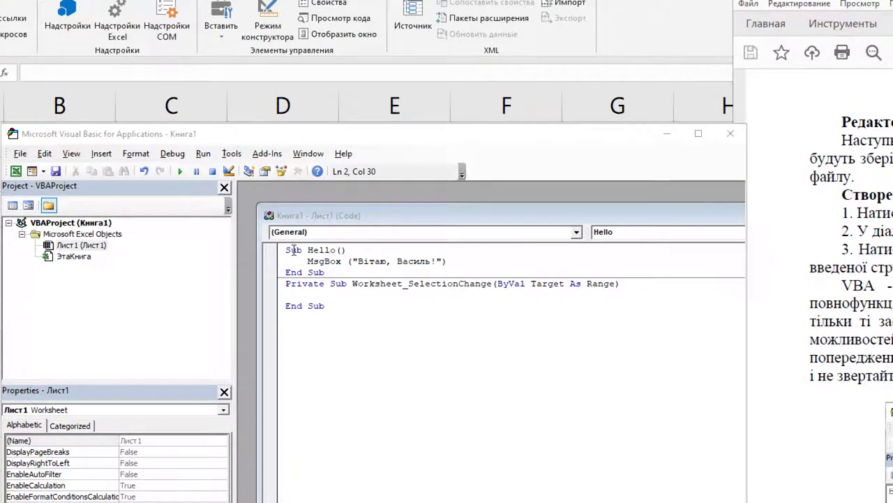
# Step: Highlight Sub, Hello, its parentheses and the MsgBox greeting text, then magnify the screen
pyautogui.doubleClick(294, 250)
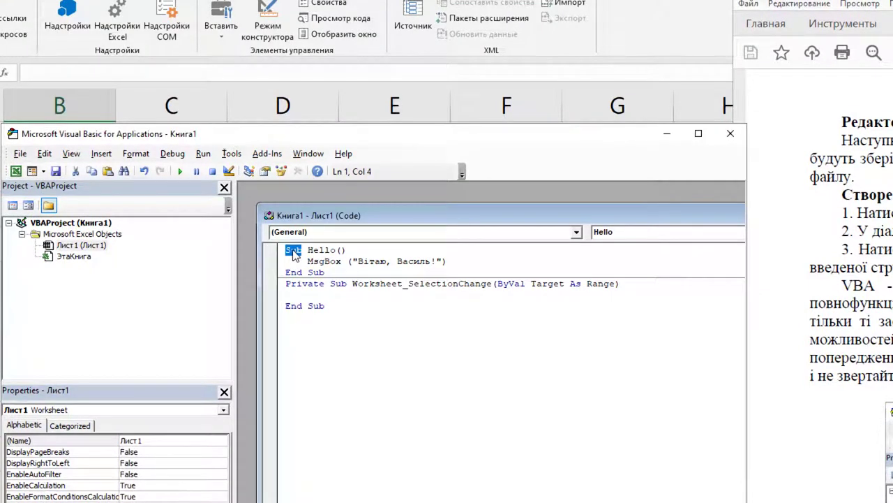
pyautogui.moveTo(325, 272); pyautogui.dragTo(285, 272)
pyautogui.doubleClick(320, 251)
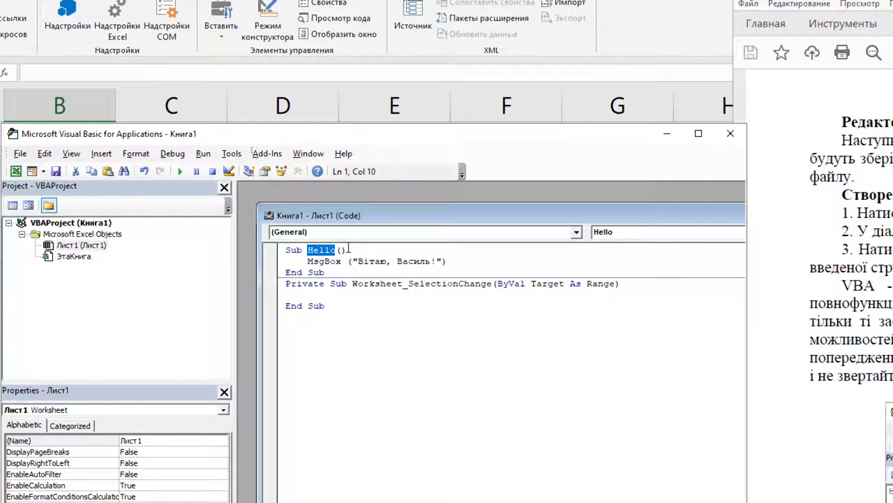
pyautogui.moveTo(347, 249); pyautogui.dragTo(335, 249)
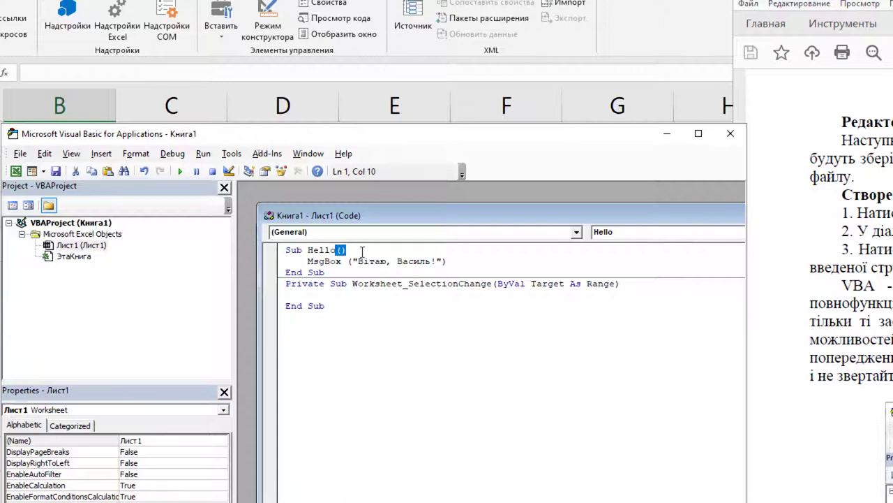
pyautogui.click(330, 250)
pyautogui.click(308, 261)
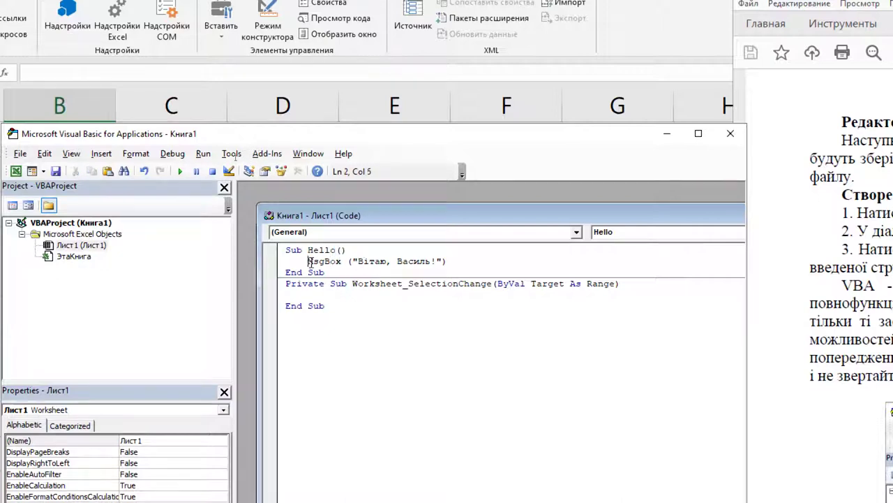
pyautogui.moveTo(308, 261); pyautogui.dragTo(341, 261)
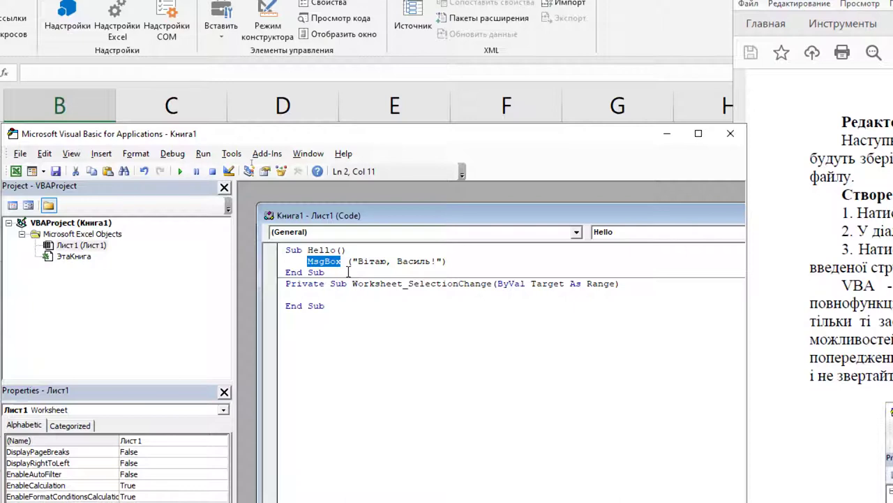
pyautogui.moveTo(353, 260); pyautogui.dragTo(444, 260)
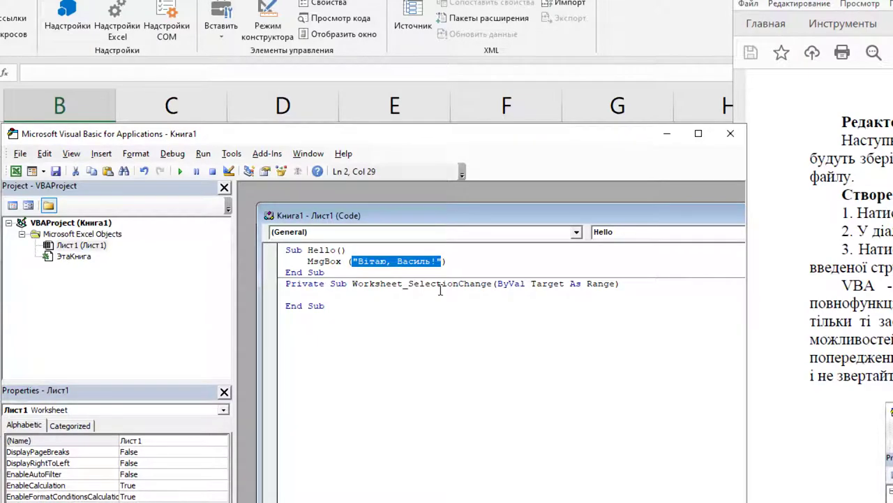
pyautogui.press('super+plus')
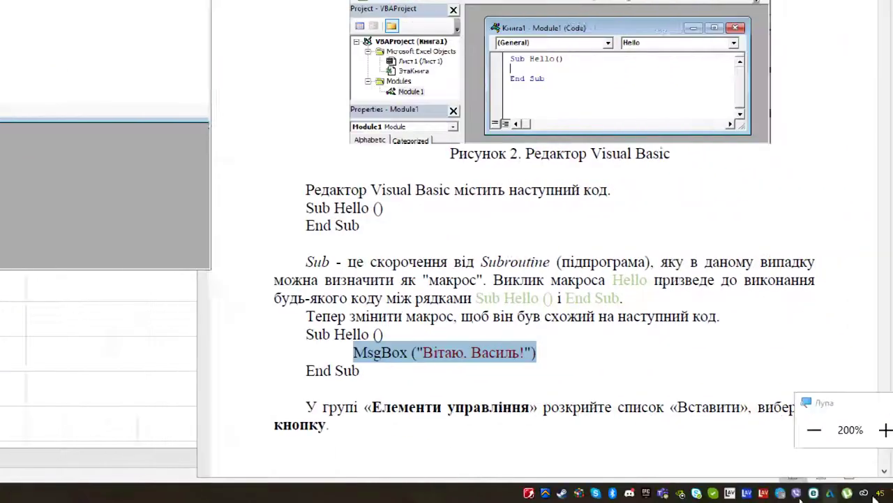
# Step: Scroll the lab PDF to the button instructions (Рисунок 3–4), then return to the Excel sheet
pyautogui.click(771, 428)
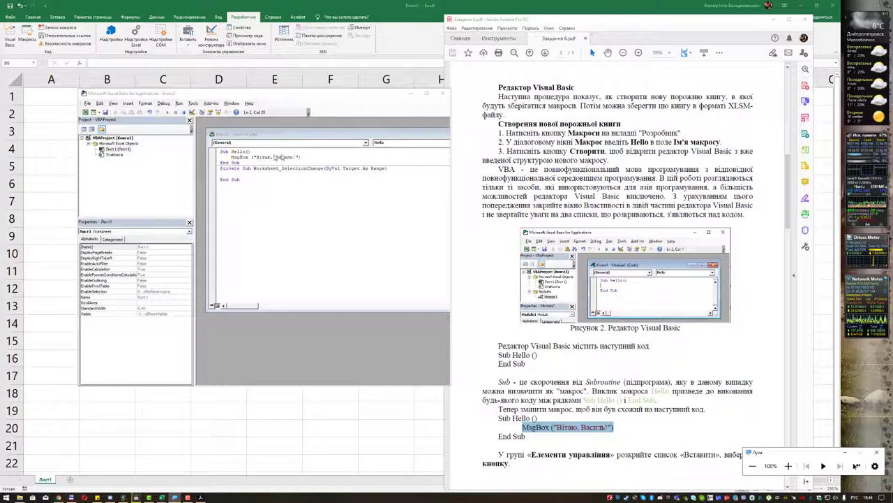
pyautogui.click(618, 345)
pyautogui.scroll(-2, 628, 323)
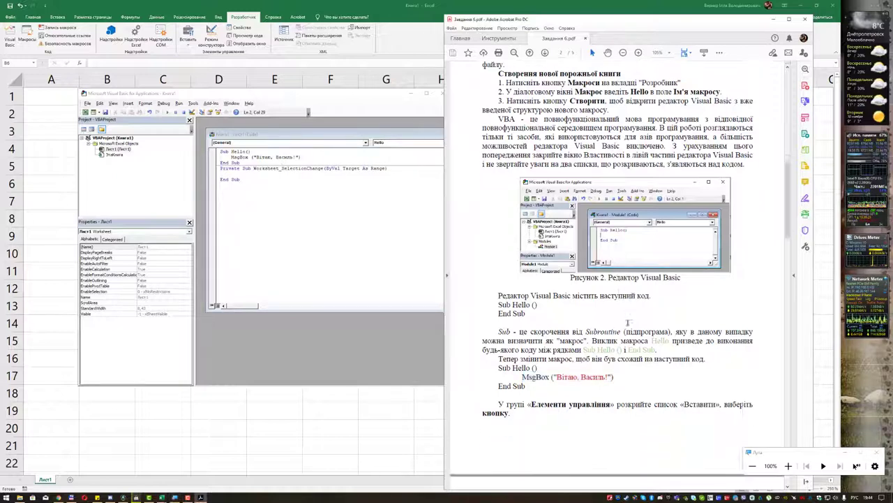
pyautogui.scroll(-10, 627, 323)
pyautogui.scroll(-5, 628, 323)
pyautogui.scroll(-2, 627, 322)
pyautogui.scroll(-3, 627, 322)
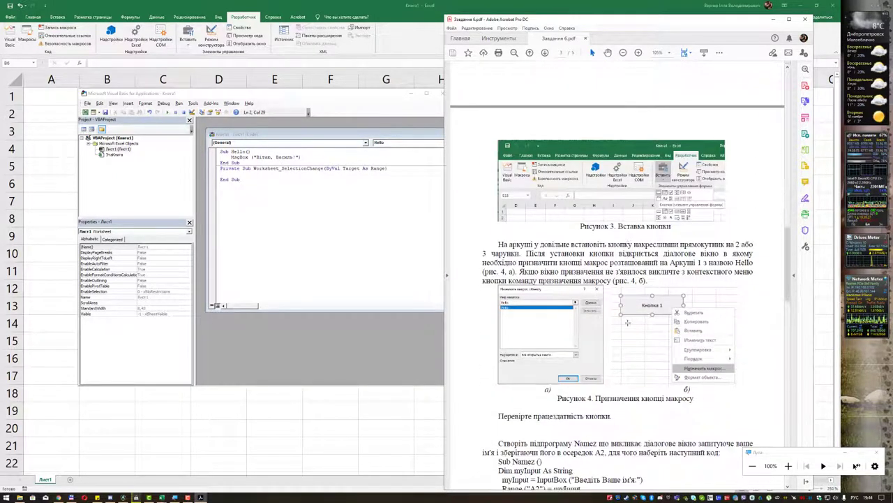
pyautogui.scroll(-2, 628, 322)
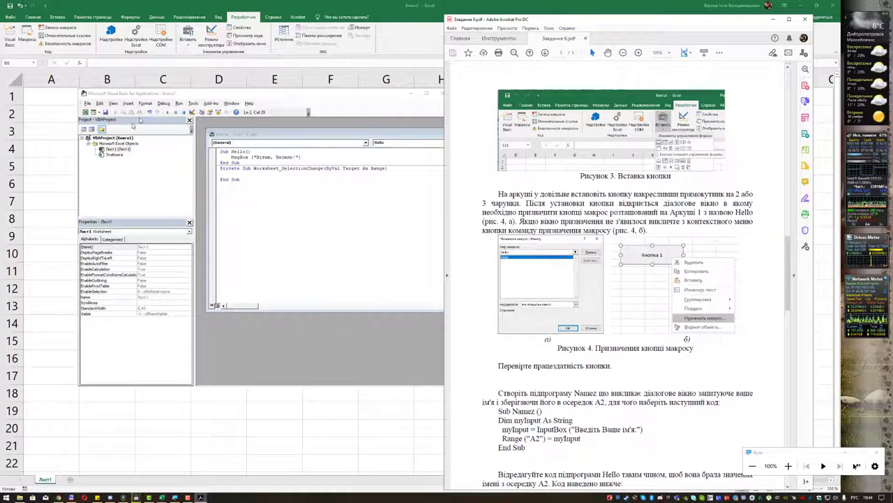
pyautogui.click(224, 95)
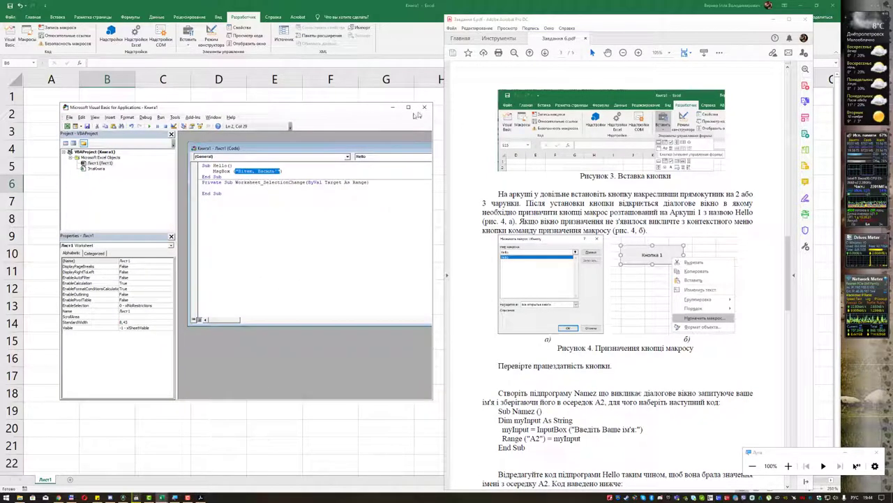
pyautogui.hotkey('alt', 'F11')
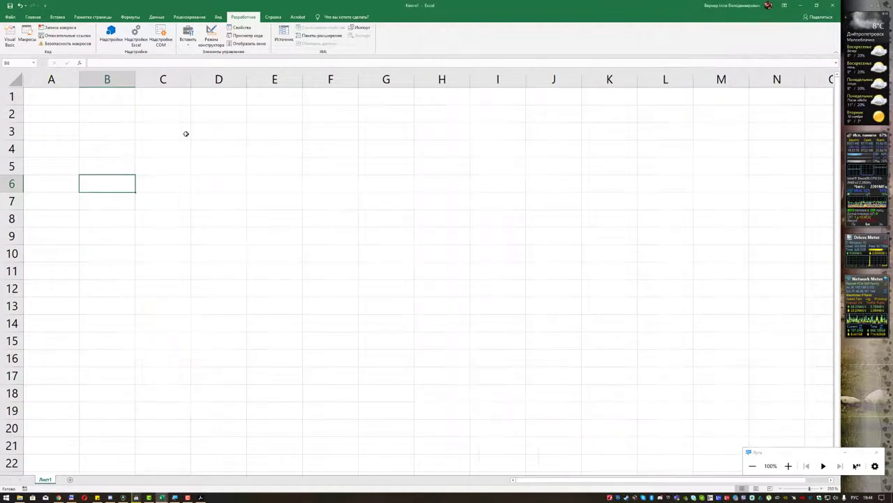
# Step: Draw a form button over cells D3 to F5 and assign it the Лист1.Hello macro
pyautogui.click(184, 133)
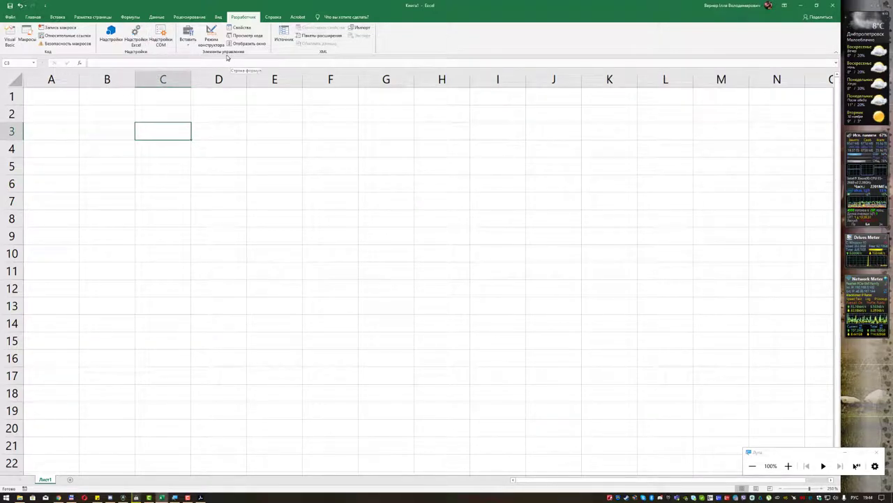
pyautogui.click(187, 46)
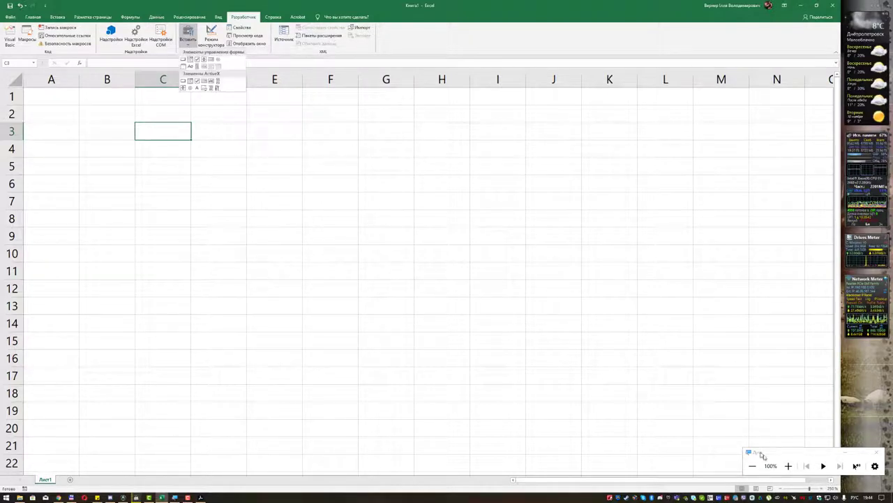
pyautogui.click(788, 466)
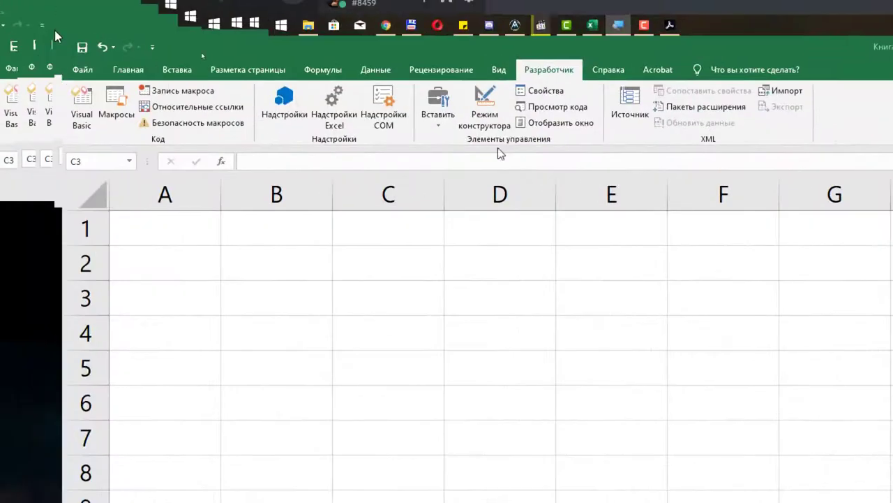
pyautogui.click(439, 129)
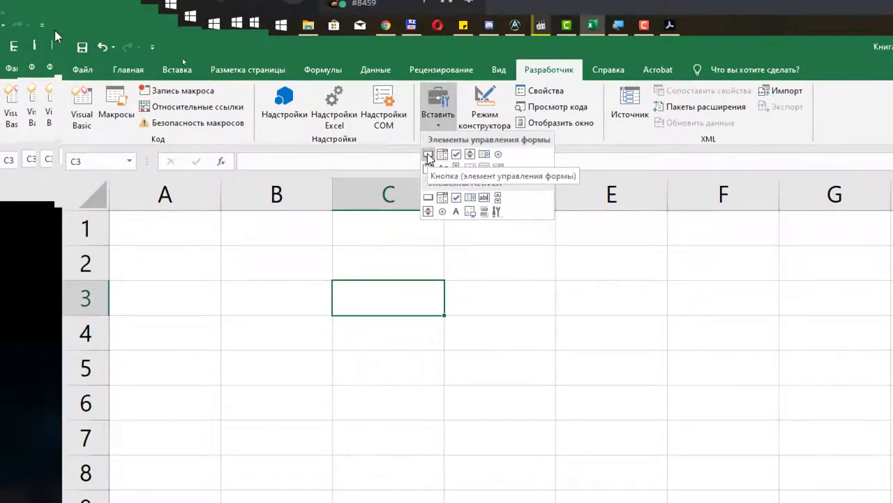
pyautogui.click(428, 155)
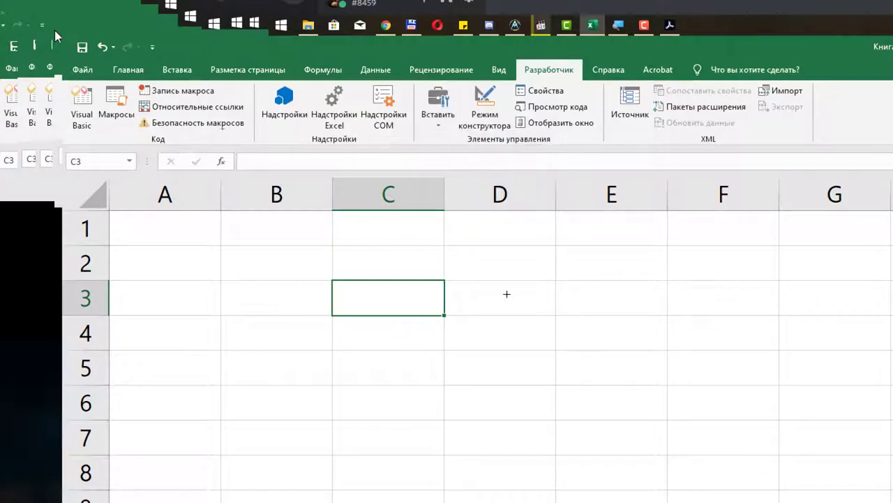
pyautogui.moveTo(465, 284); pyautogui.dragTo(751, 358)
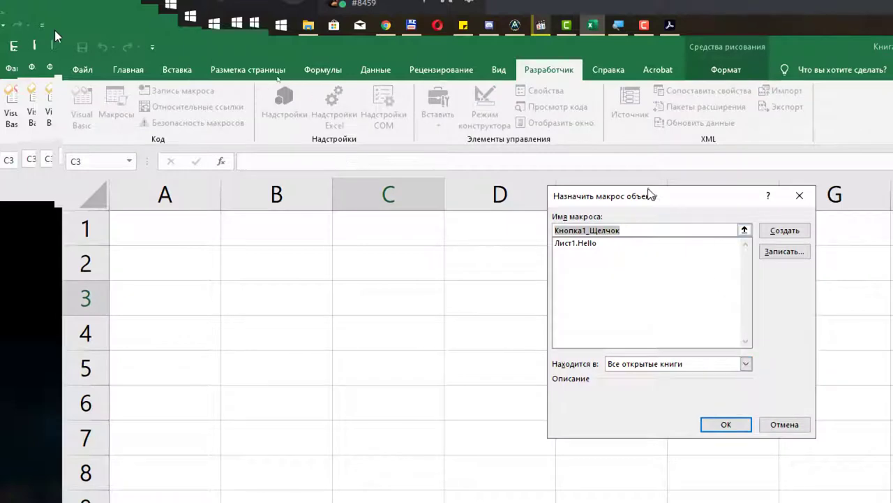
pyautogui.moveTo(672, 198); pyautogui.dragTo(503, 193)
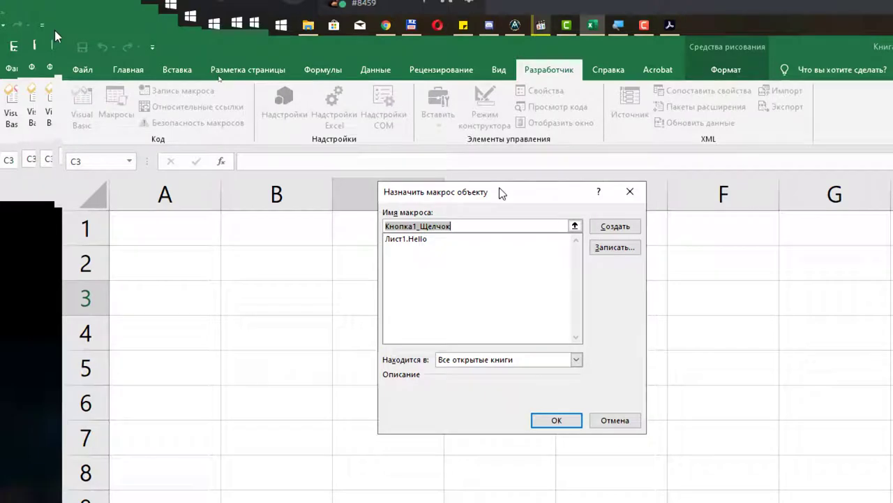
pyautogui.click(417, 239)
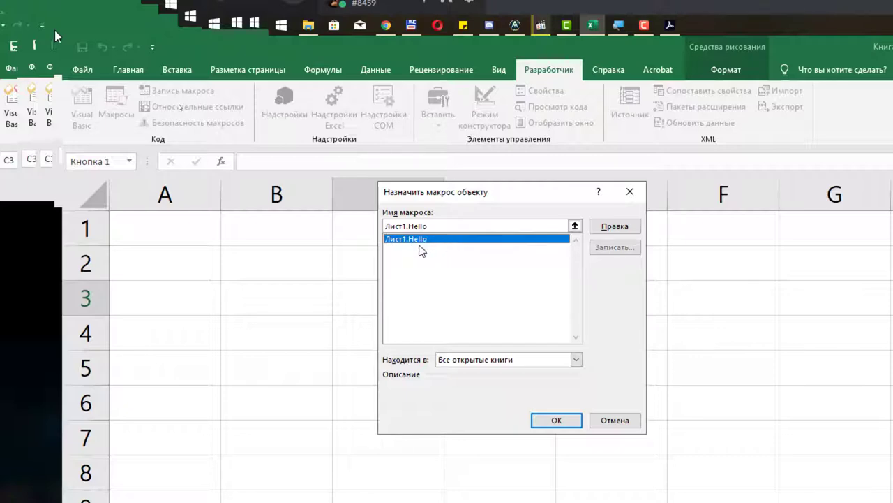
pyautogui.click(557, 420)
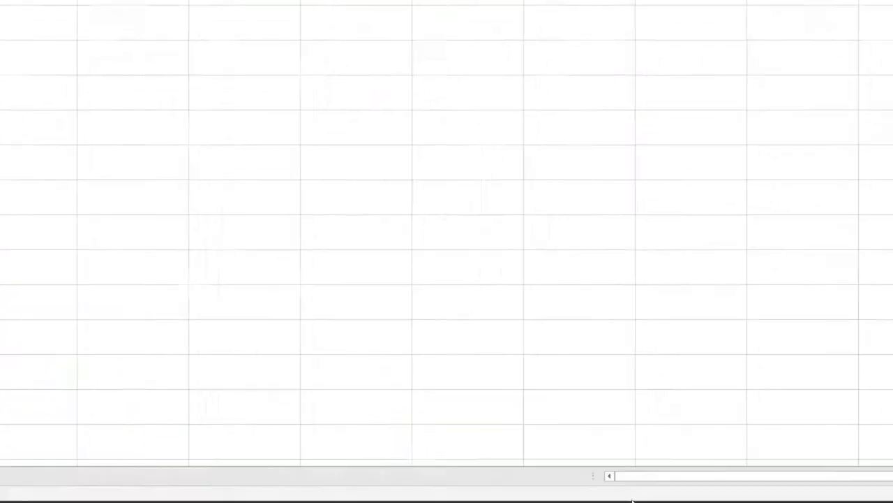
# Step: Click Кнопка 1 to show the Hello greeting, dismiss it, and bring back the lab PDF
pyautogui.click(757, 429)
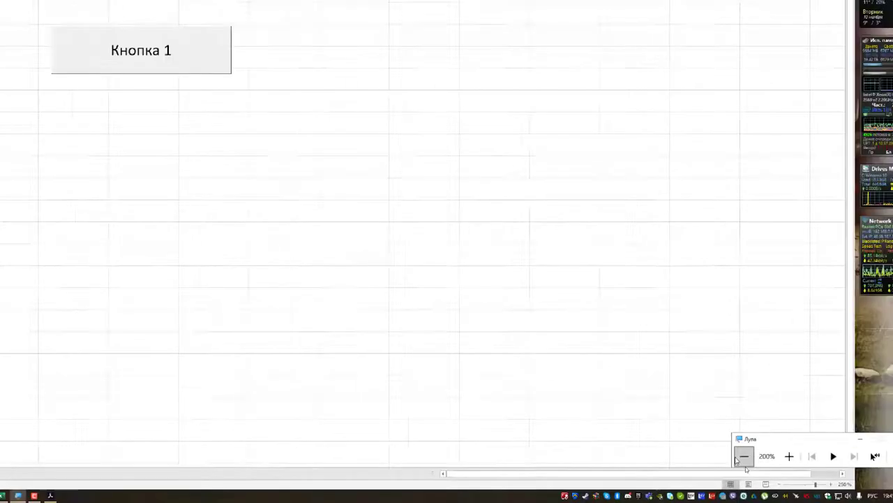
pyautogui.click(405, 206)
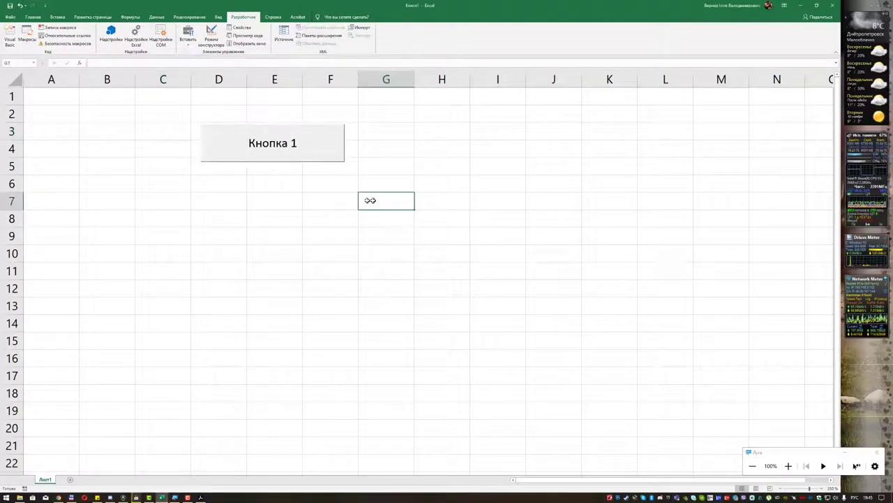
pyautogui.click(293, 195)
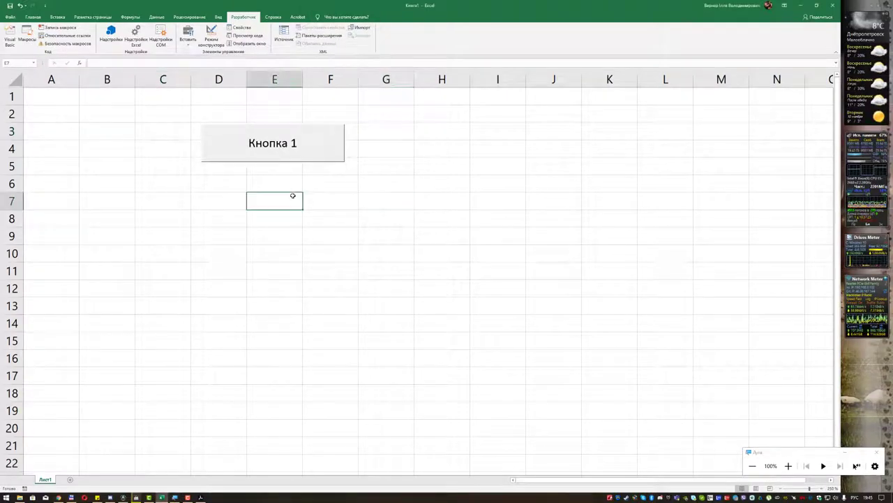
pyautogui.click(298, 148)
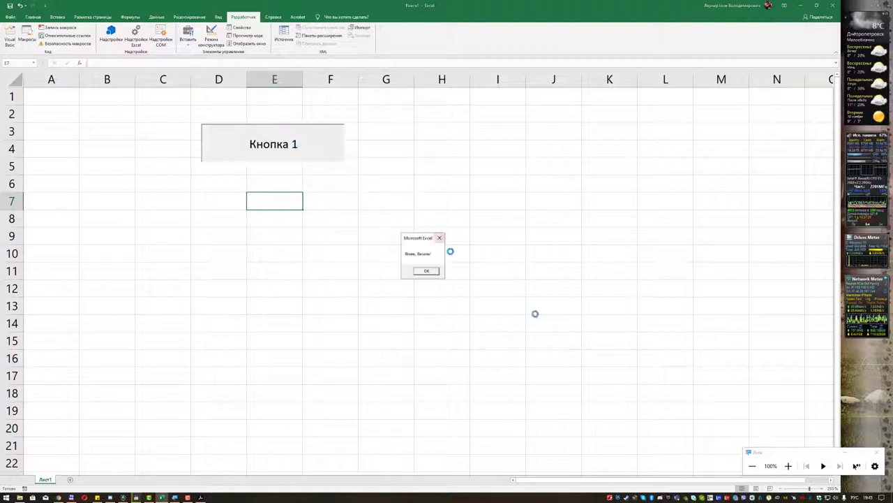
pyautogui.click(788, 465)
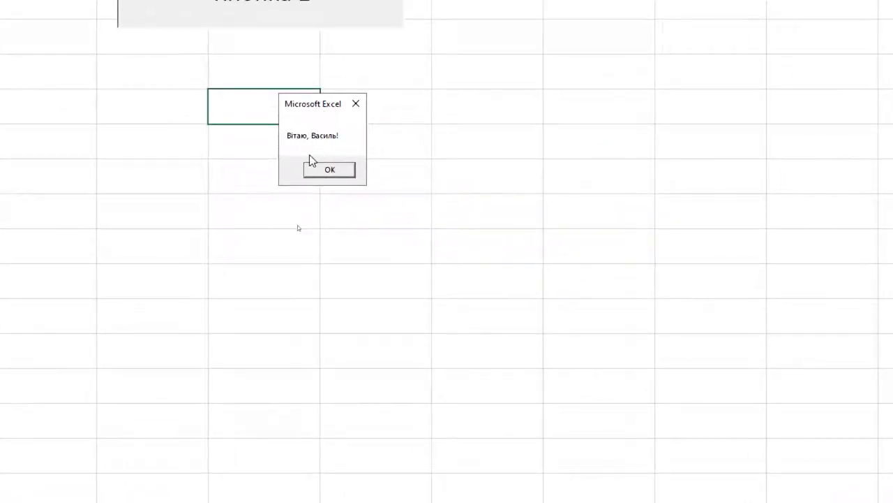
pyautogui.click(342, 170)
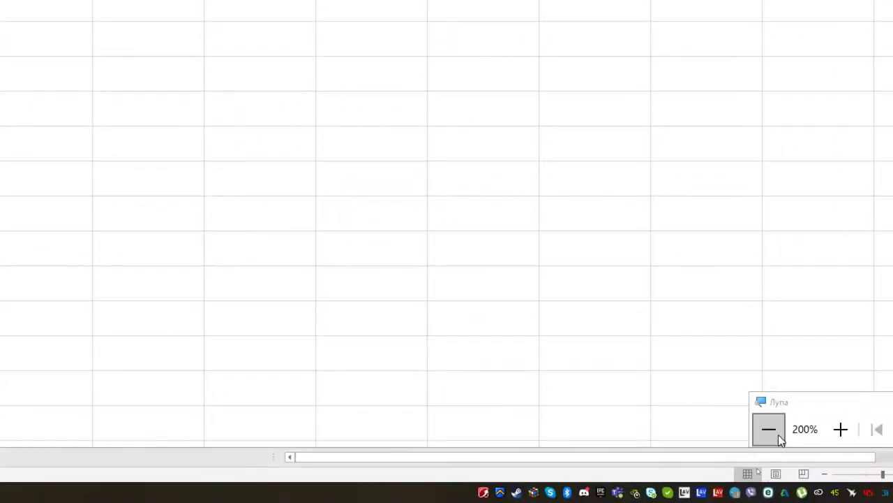
pyautogui.click(772, 430)
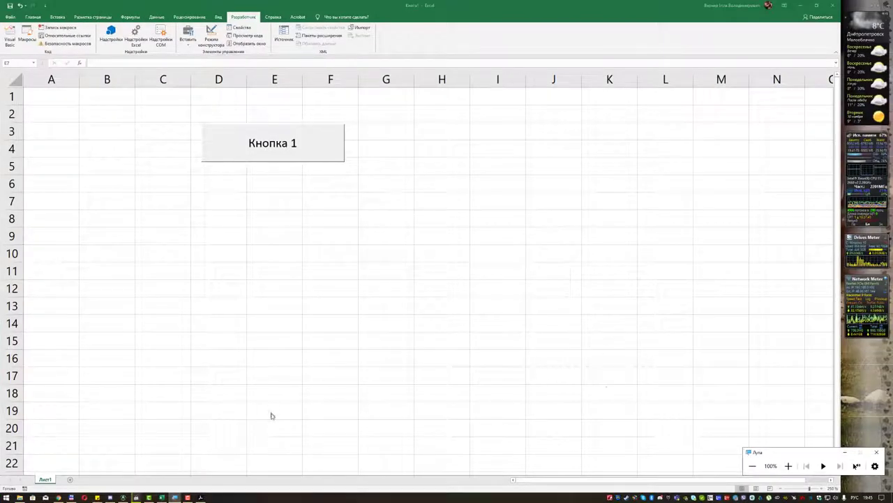
pyautogui.click(200, 497)
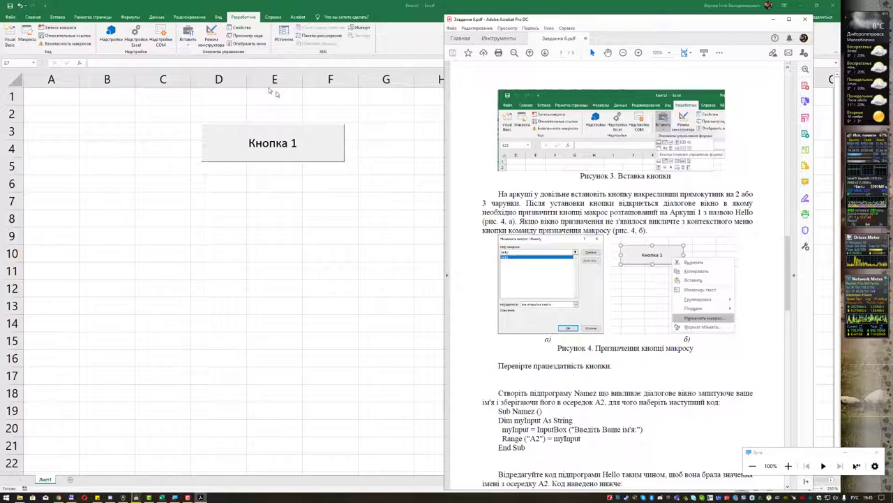
# Step: Check the Рисунок 4 б illustration in the PDF and return to the Excel workbook
pyautogui.click(627, 305)
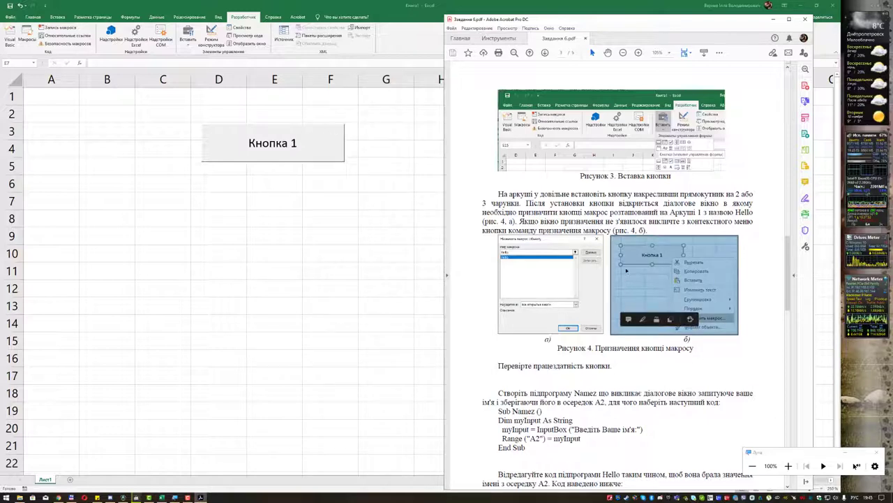
pyautogui.scroll(-3, 626, 270)
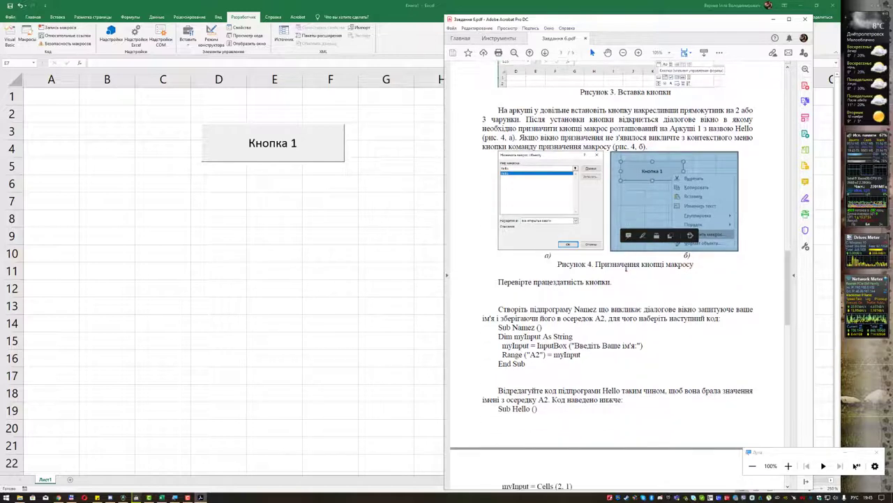
pyautogui.click(333, 144)
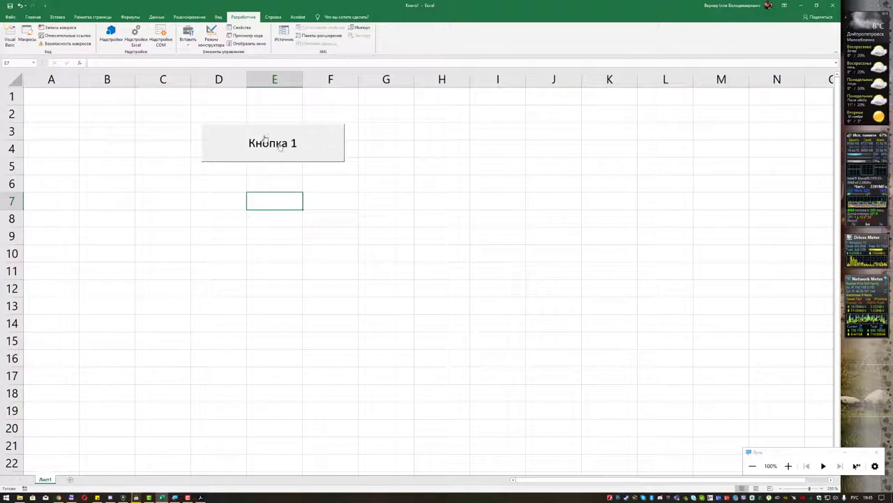
# Step: Reassign Лист1.Hello to Кнопка 1 through Назначить макрос, and bring the instructions PDF back
pyautogui.keyDown('ctrl'); pyautogui.click(326, 136); pyautogui.keyUp('ctrl')
pyautogui.rightClick(325, 136)
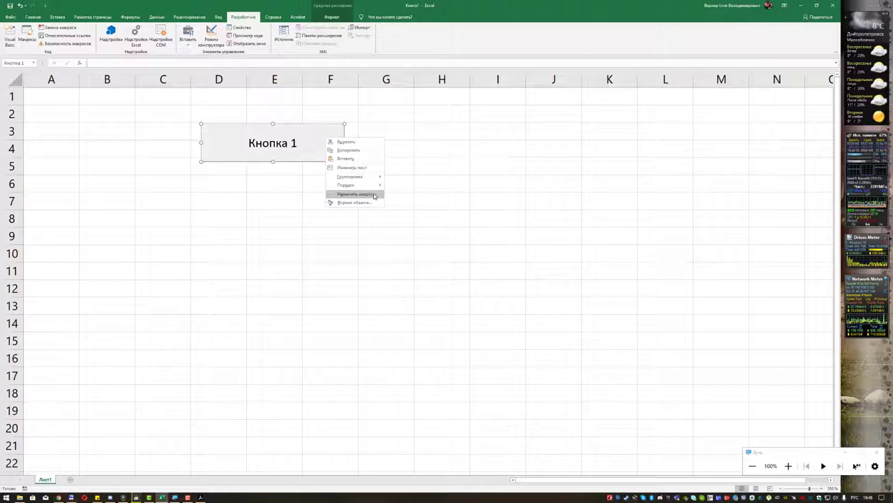
pyautogui.click(374, 195)
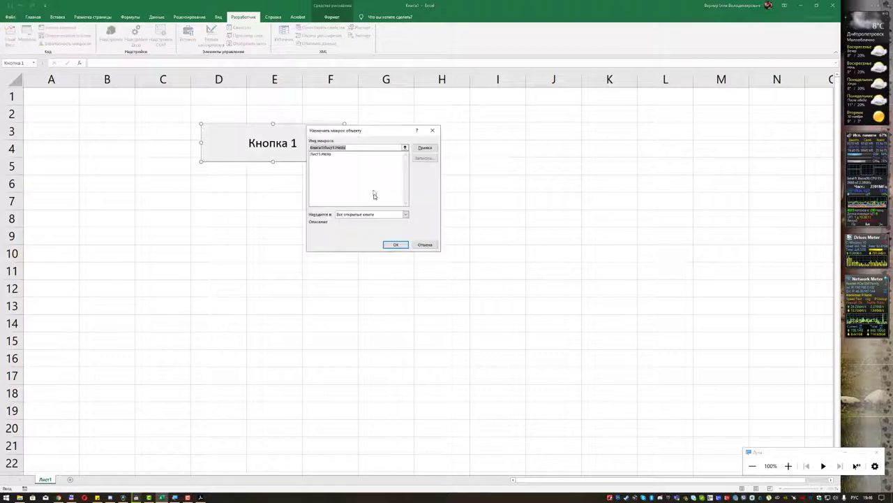
pyautogui.click(336, 154)
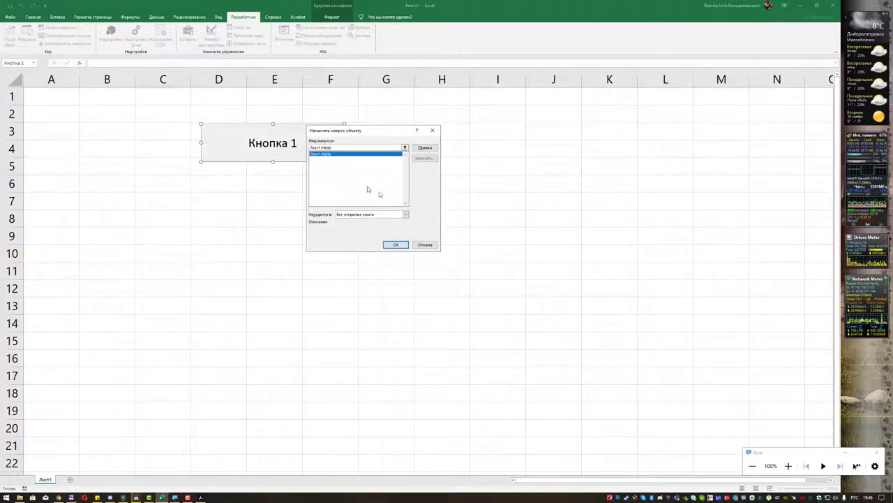
pyautogui.click(396, 244)
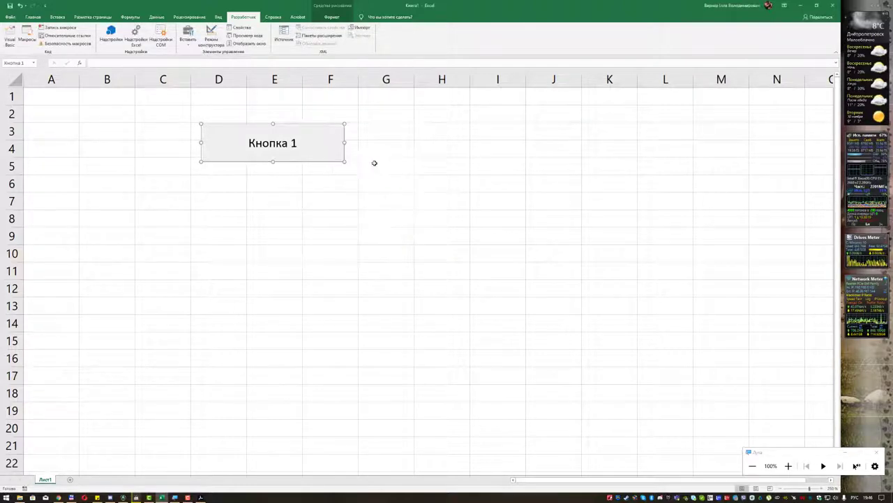
pyautogui.click(374, 165)
pyautogui.click(201, 497)
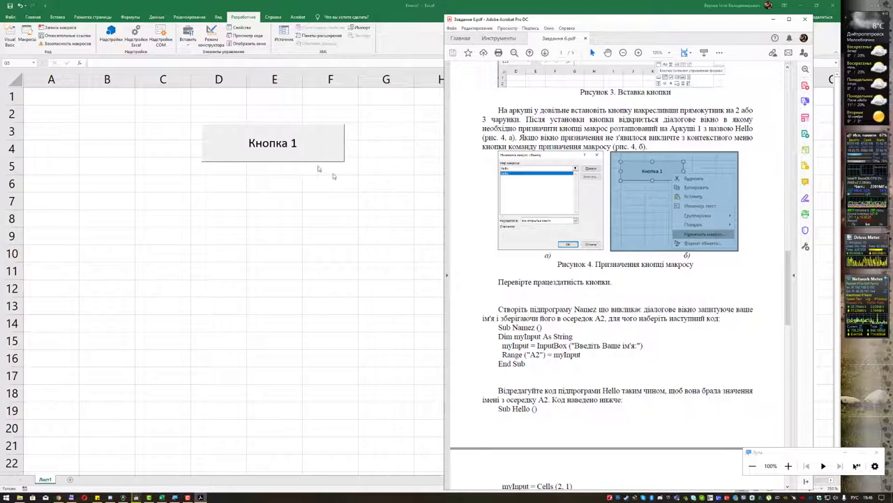
# Step: Select the Sub Namez code lines in the lab PDF and reopen the VBA editor
pyautogui.scroll(-3, 567, 297)
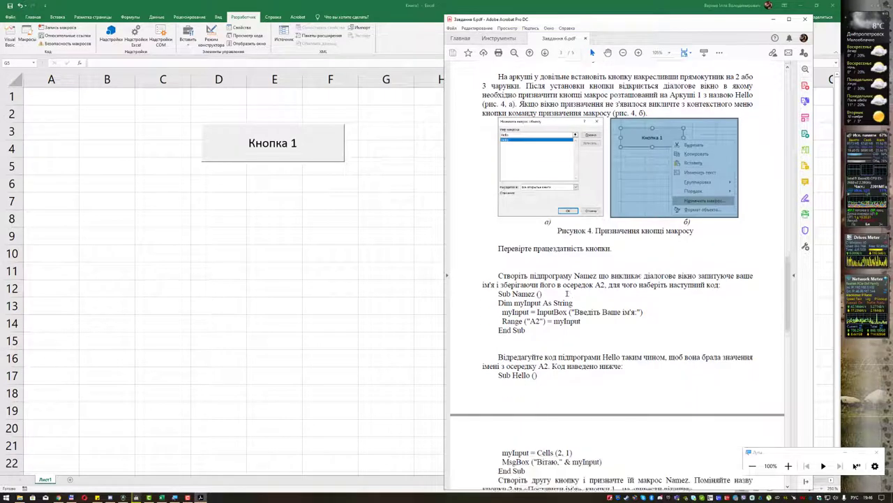
pyautogui.scroll(-2, 568, 297)
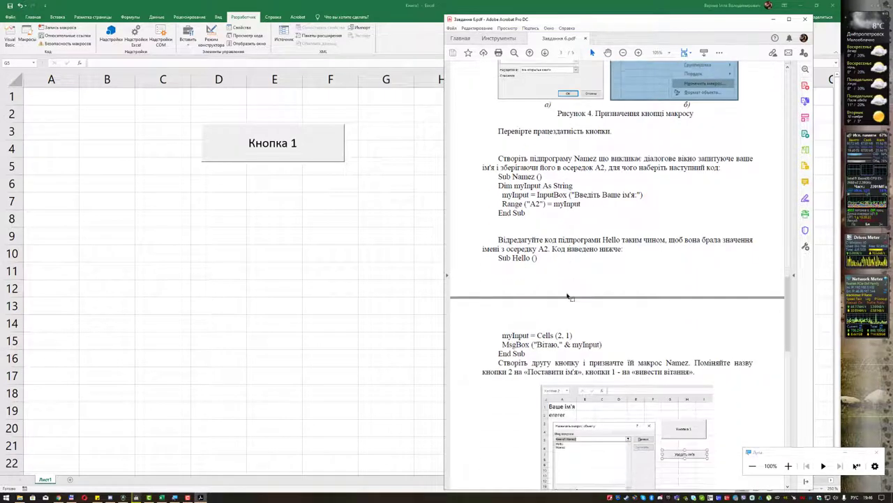
pyautogui.scroll(-2, 567, 297)
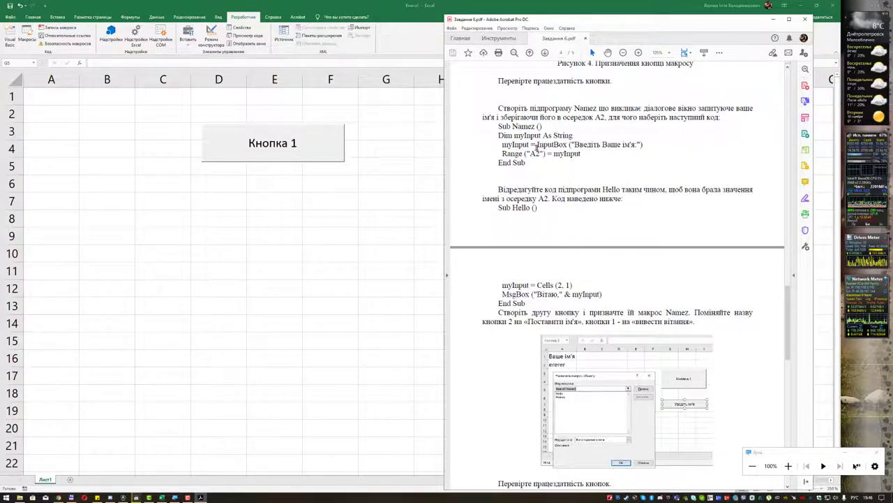
pyautogui.moveTo(528, 165); pyautogui.dragTo(499, 127)
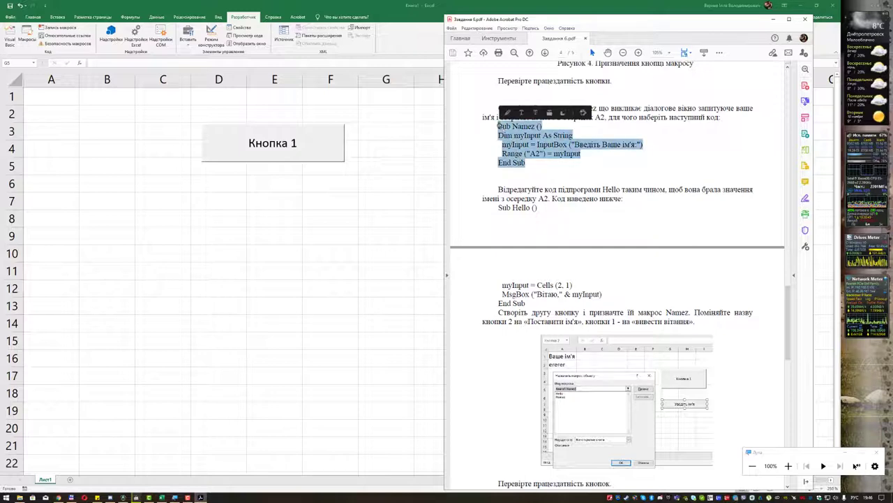
pyautogui.click(11, 43)
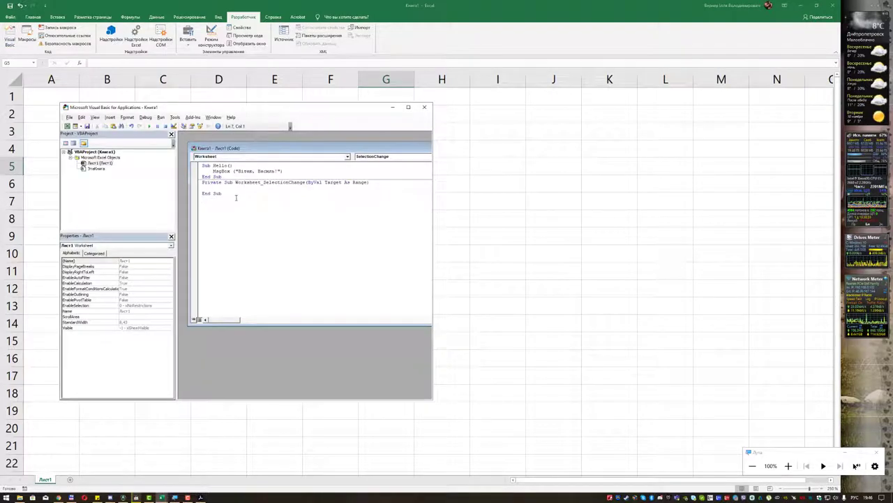
# Step: Paste the Namez code below Hello and review its Dim myInput As String declaration
pyautogui.write('Sub Namez() Dim myInput As String myInput = InputBox("Введіть Ваше ім\'я:") Range("A2") = myInput End Sub')
pyautogui.click(788, 466)
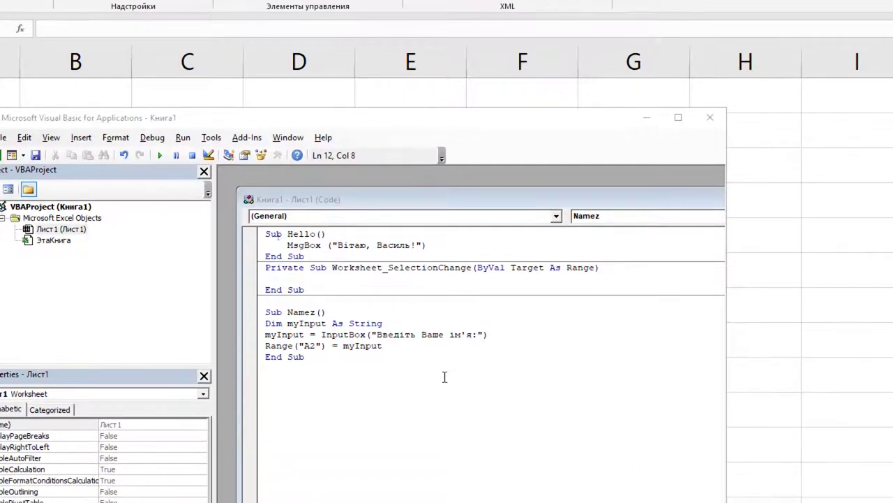
pyautogui.click(288, 311)
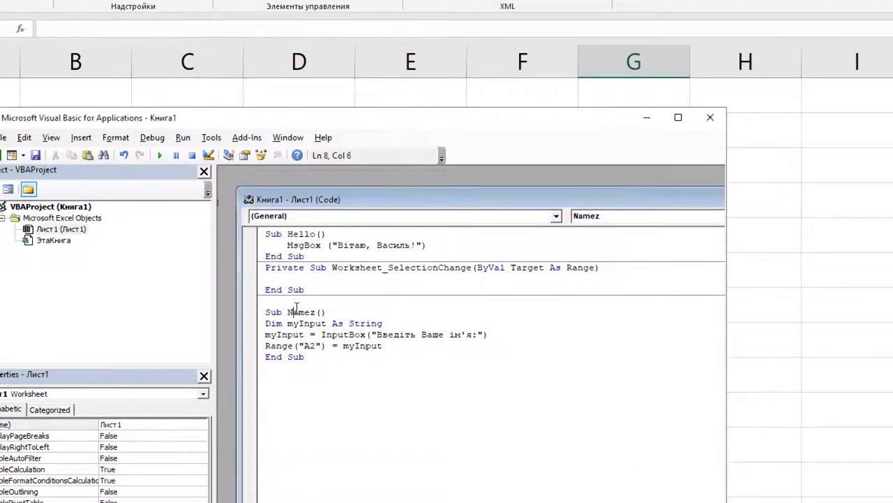
pyautogui.doubleClick(297, 311)
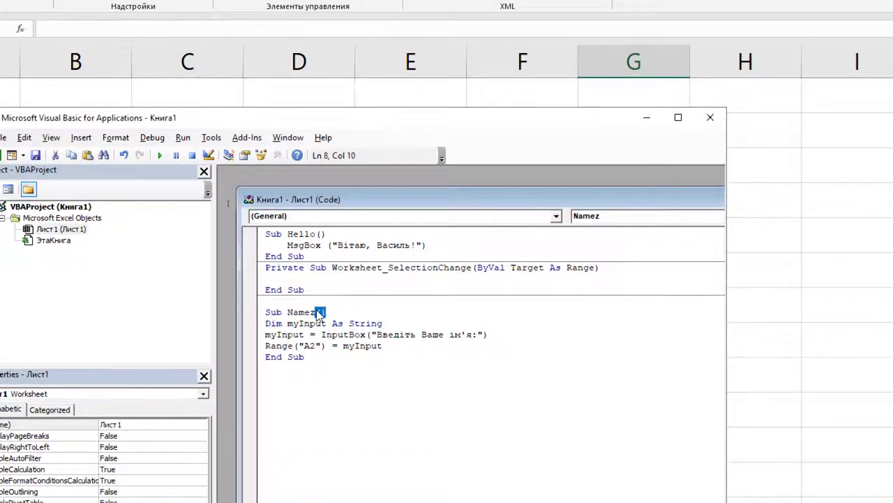
pyautogui.click(288, 324)
pyautogui.doubleClick(310, 325)
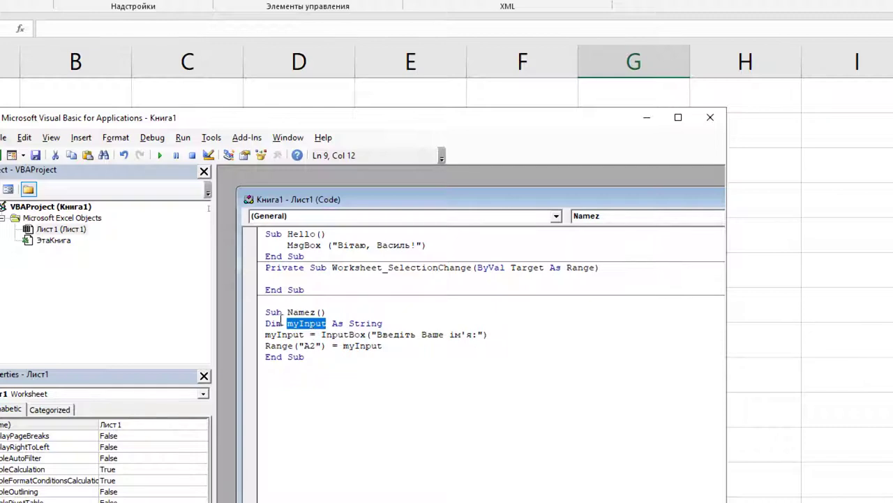
pyautogui.doubleClick(278, 325)
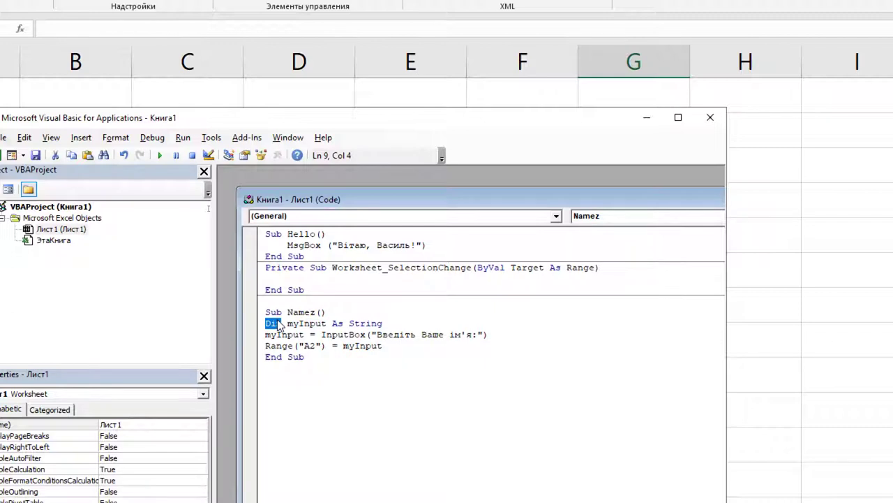
pyautogui.doubleClick(310, 324)
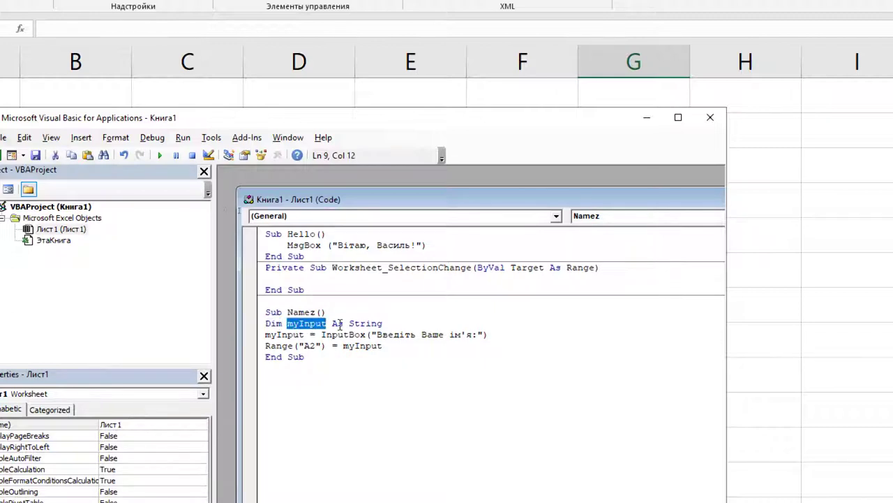
pyautogui.moveTo(332, 323); pyautogui.dragTo(384, 323)
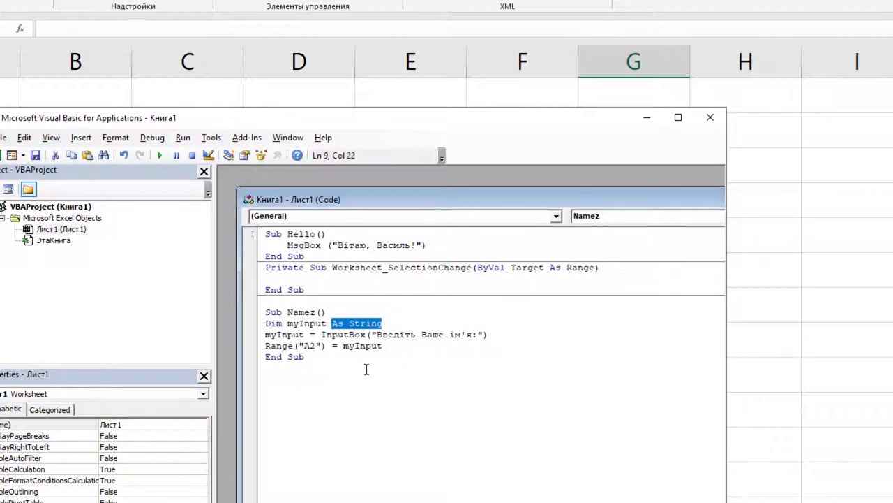
# Step: Review the InputBox and Range("A2") lines, then close the VBA editor
pyautogui.doubleClick(291, 334)
pyautogui.doubleClick(325, 335)
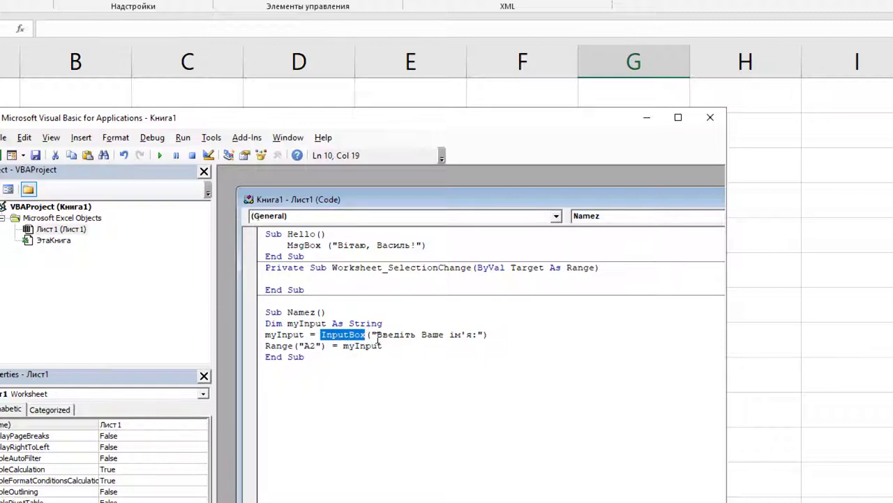
pyautogui.doubleClick(289, 345)
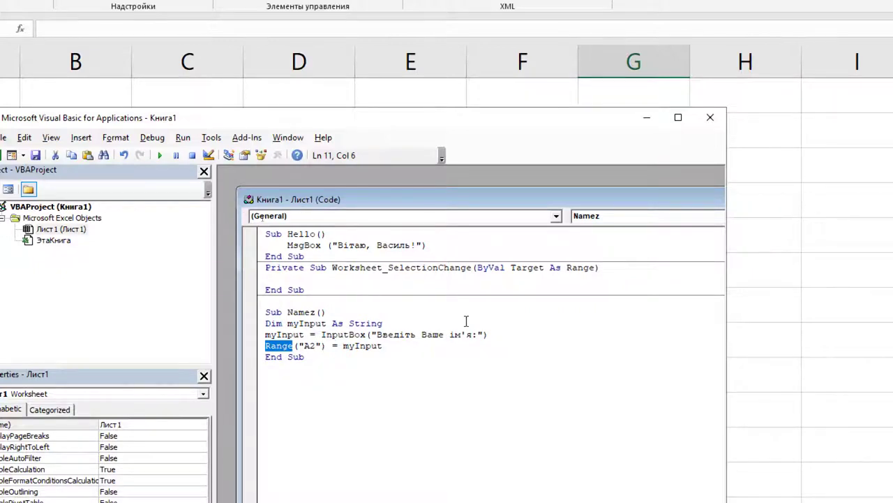
pyautogui.moveTo(323, 346); pyautogui.dragTo(298, 346)
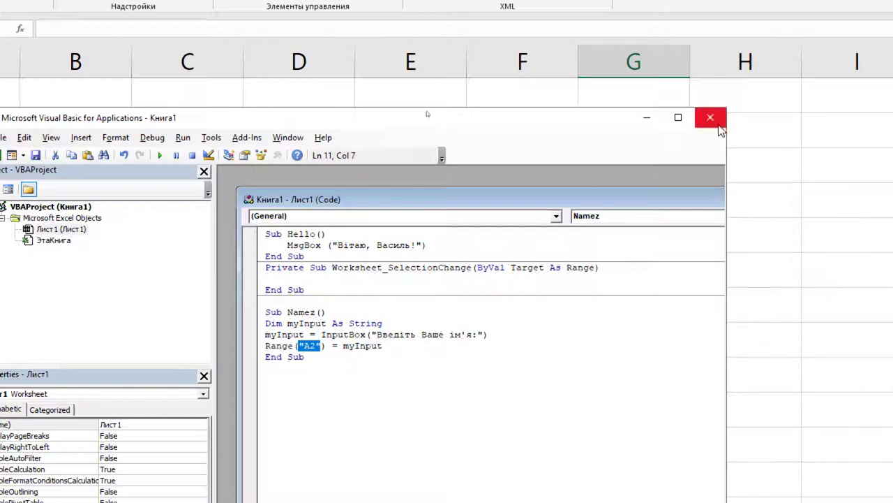
pyautogui.moveTo(560, 116); pyautogui.dragTo(583, 105)
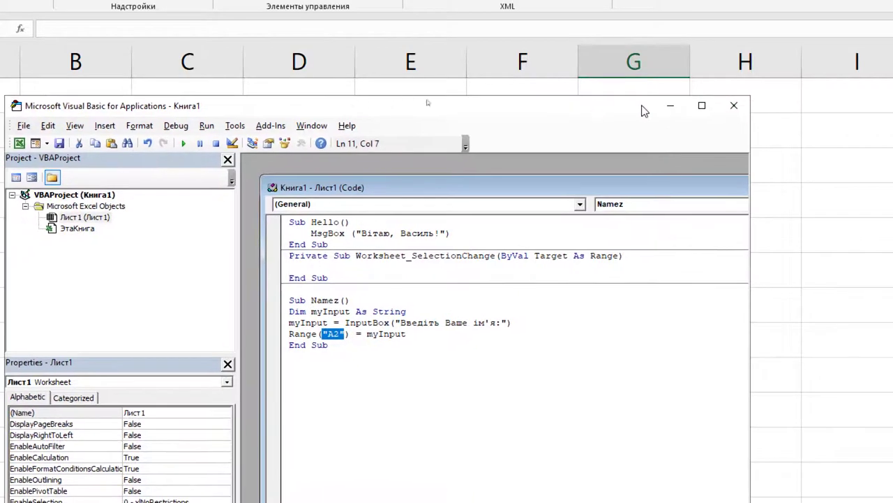
pyautogui.click(731, 106)
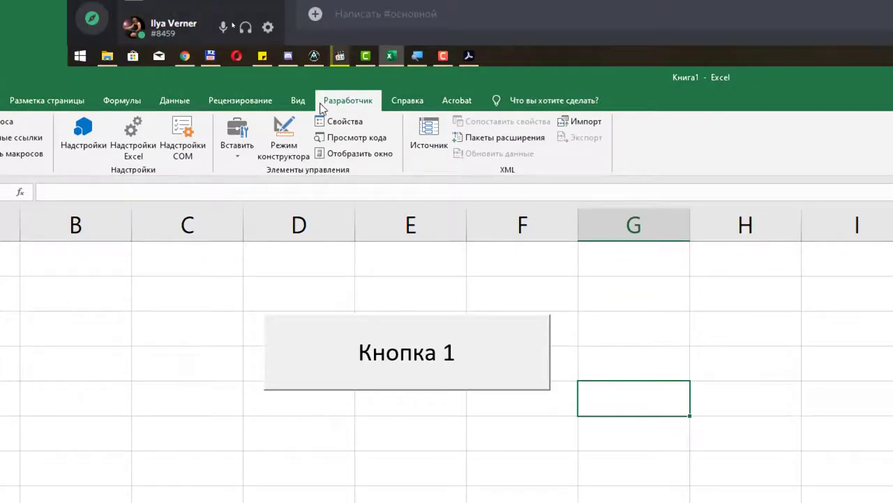
# Step: Draw a second form button beside Кнопка 1 and assign it the Лист1.Namez macro
pyautogui.click(237, 155)
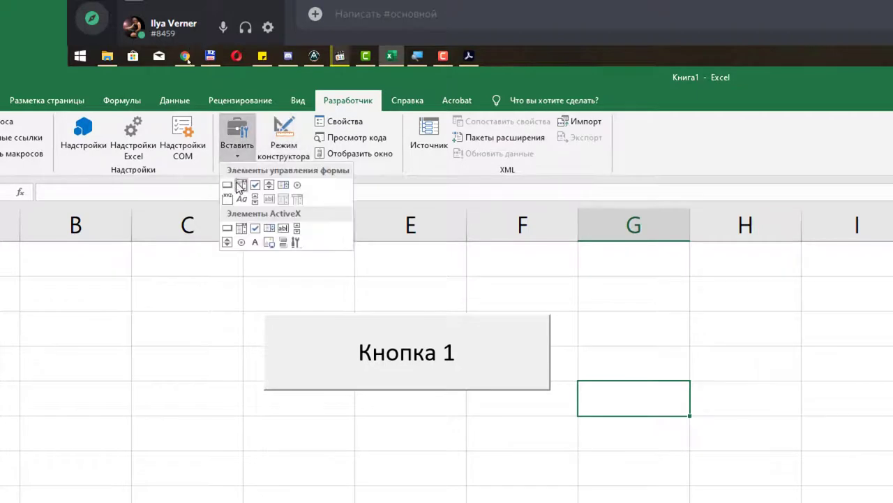
pyautogui.click(228, 185)
pyautogui.moveTo(618, 324); pyautogui.dragTo(867, 396)
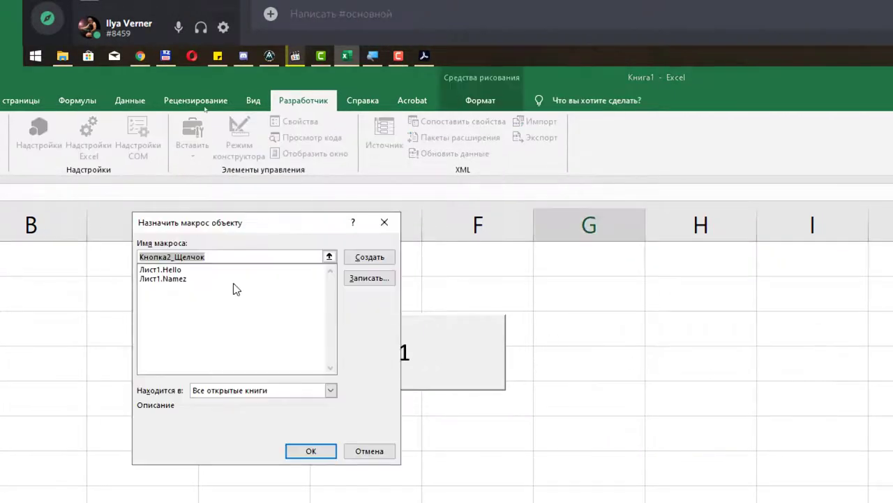
pyautogui.click(197, 280)
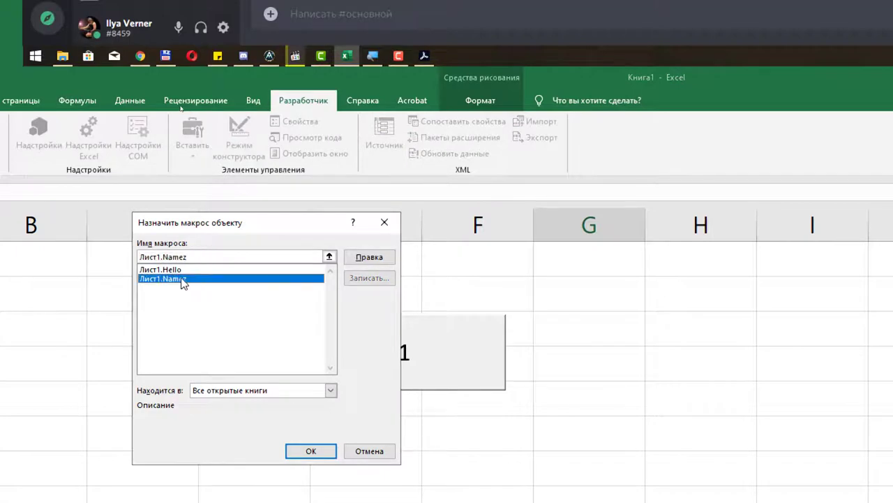
pyautogui.moveTo(284, 218); pyautogui.dragTo(351, 133)
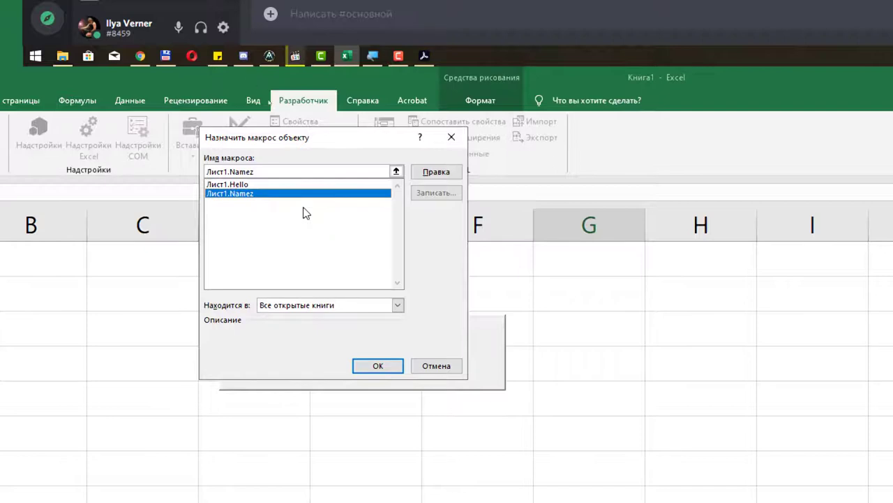
pyautogui.click(384, 369)
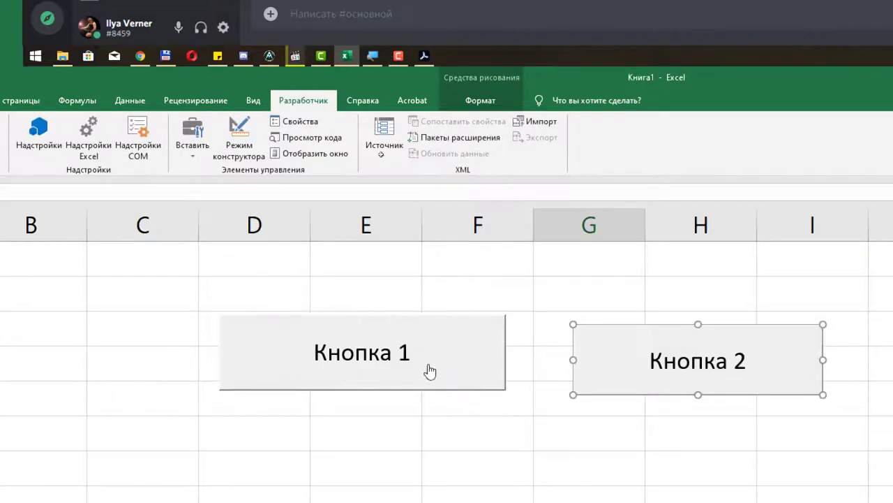
# Step: Change the second button's caption from Кнопка 2 to "Введіть ім'я"
pyautogui.click(744, 361)
pyautogui.moveTo(747, 361); pyautogui.dragTo(639, 354)
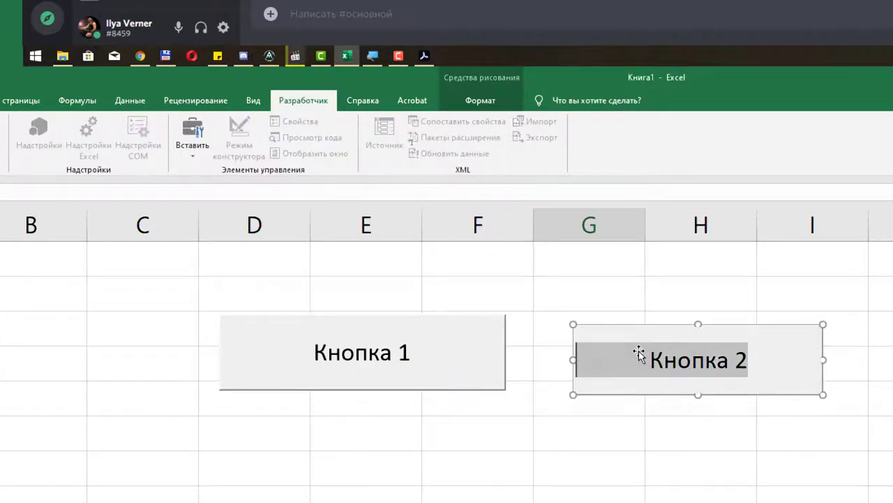
pyautogui.write('D')
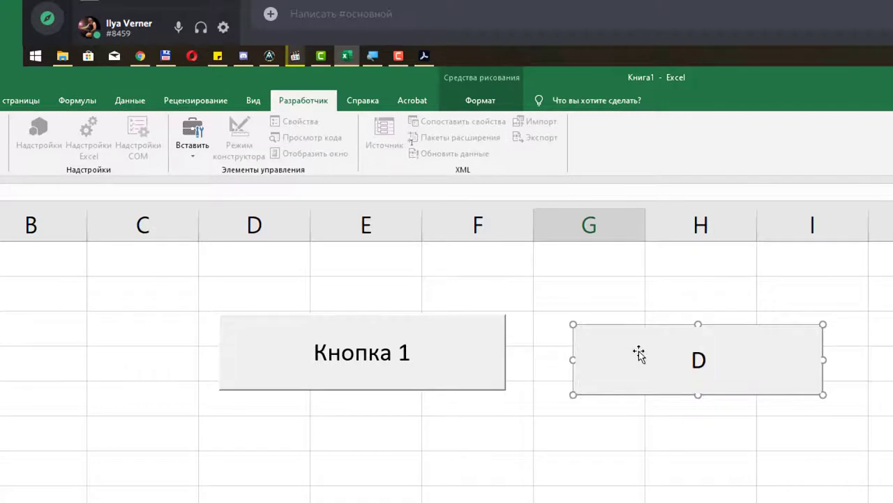
pyautogui.press('BackSpace')
pyautogui.write('B')
pyautogui.write('ведіть')
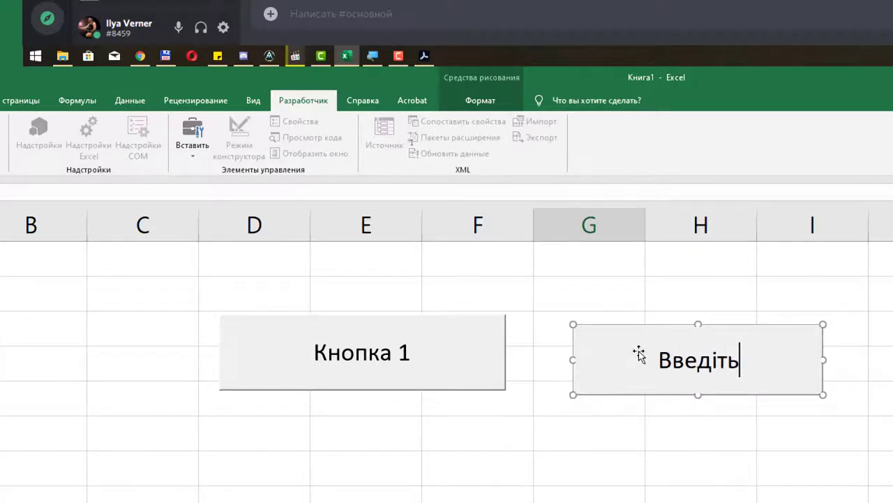
pyautogui.write(' імя')
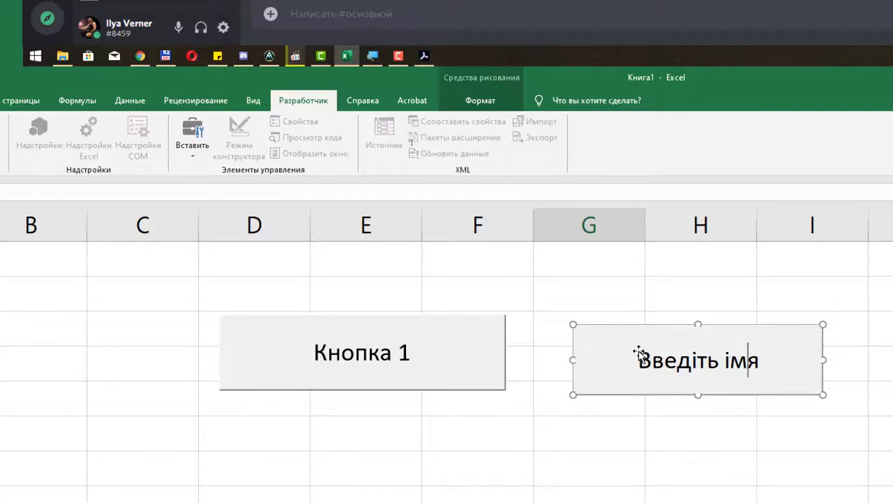
pyautogui.write("'")
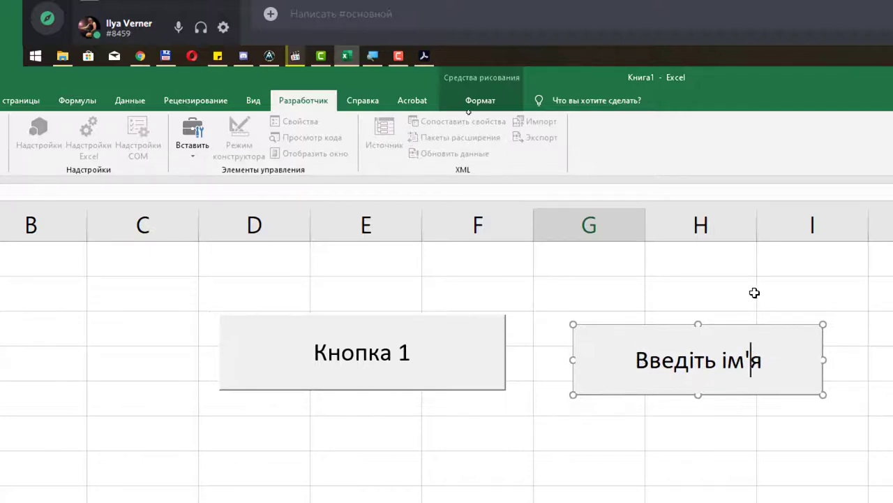
pyautogui.click(752, 292)
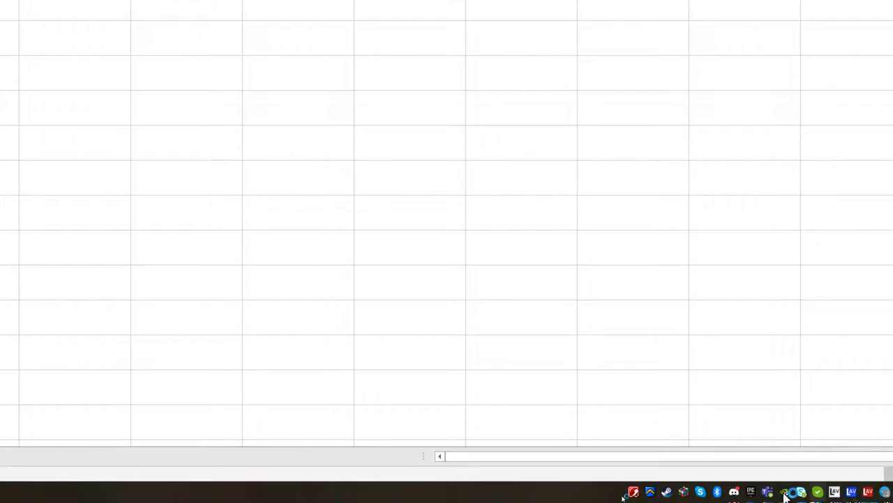
# Step: Run Namez from the Введіть ім'я button and submit a name into cell A2
pyautogui.click(637, 429)
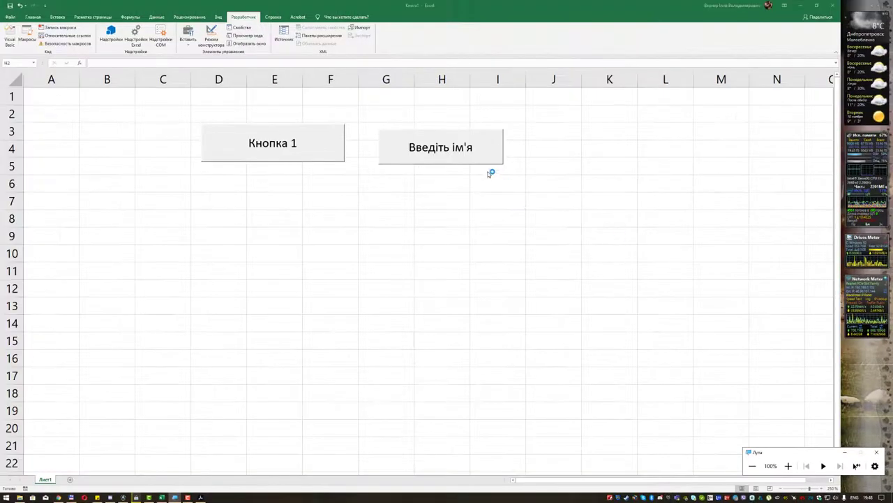
pyautogui.click(566, 183)
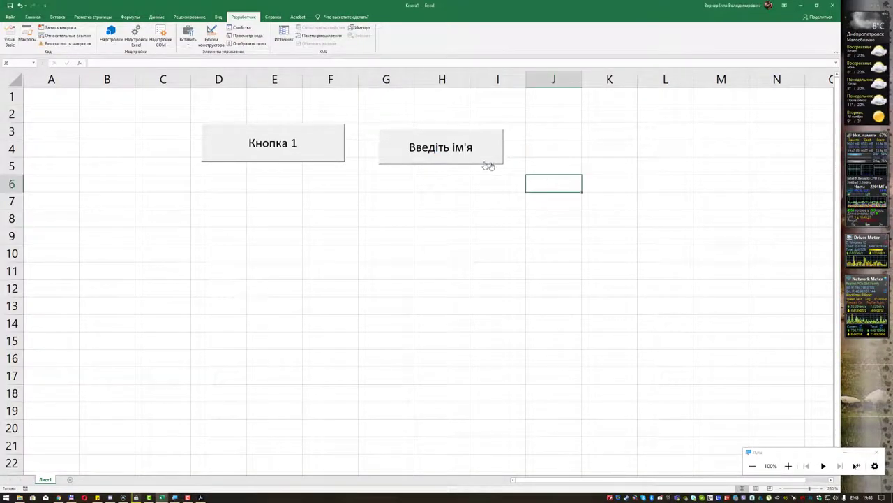
pyautogui.click(444, 150)
pyautogui.moveTo(432, 155); pyautogui.dragTo(442, 187)
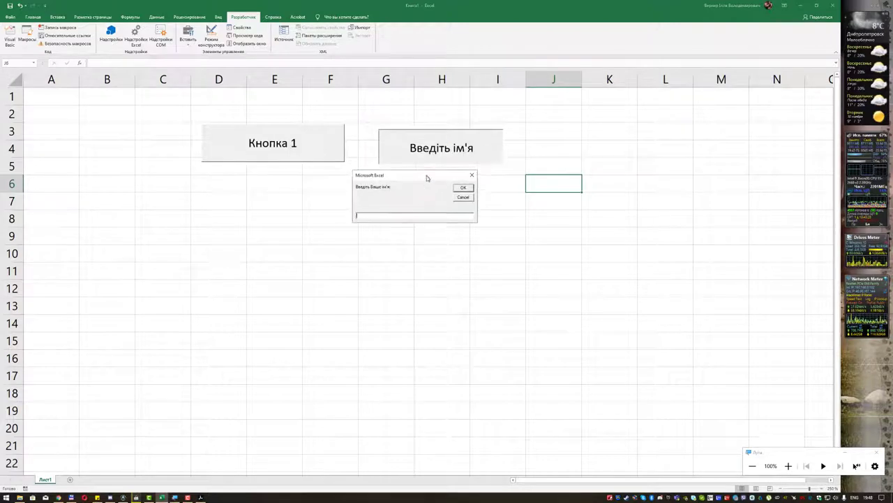
pyautogui.click(788, 465)
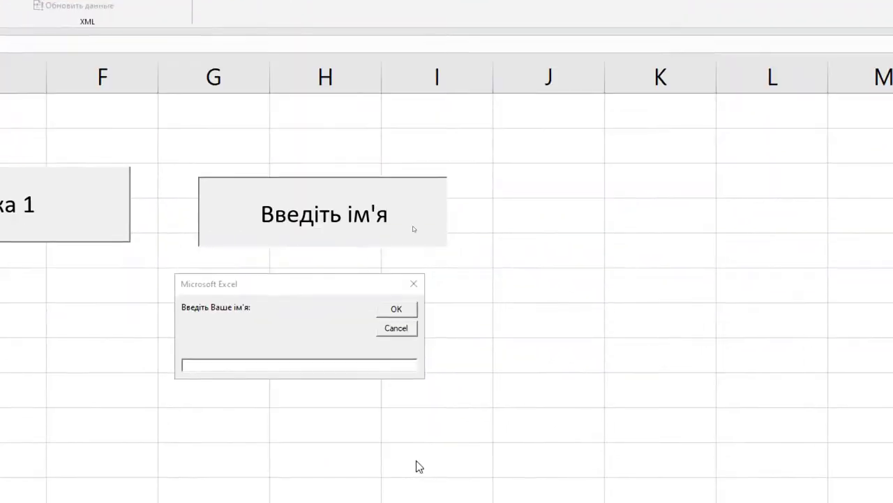
pyautogui.click(224, 365)
pyautogui.write('Ilya')
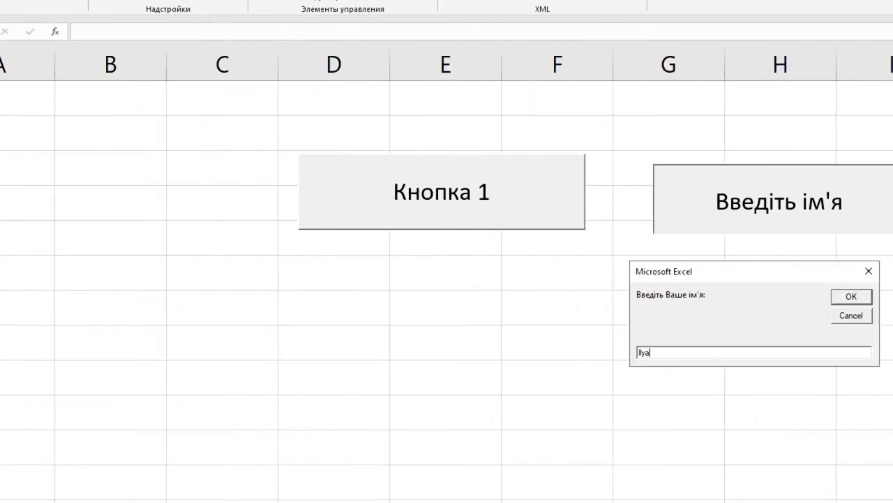
pyautogui.moveTo(759, 276); pyautogui.dragTo(450, 278)
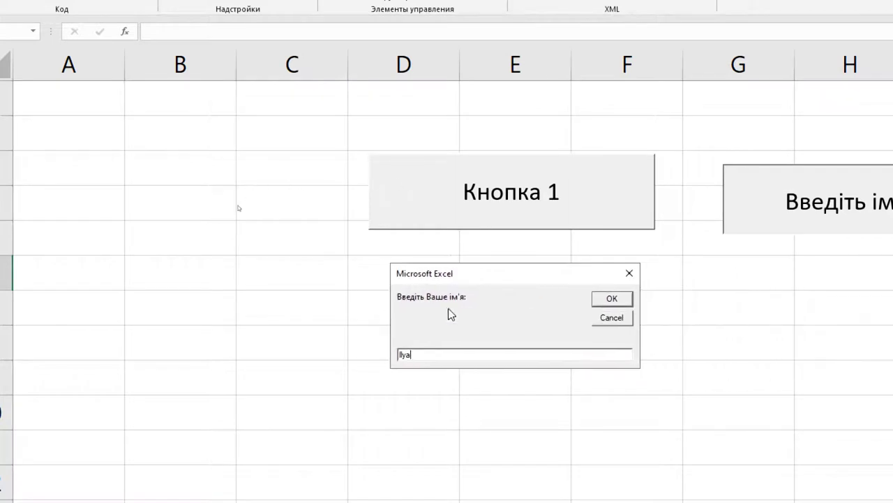
pyautogui.click(621, 299)
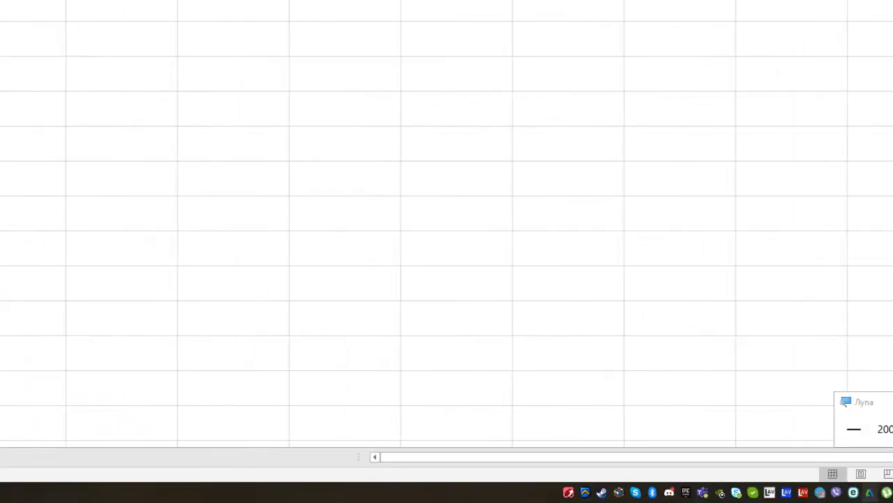
# Step: Rerun the button with a number, then text ccsvczxv into A2, and bring up the PDF
pyautogui.click(696, 428)
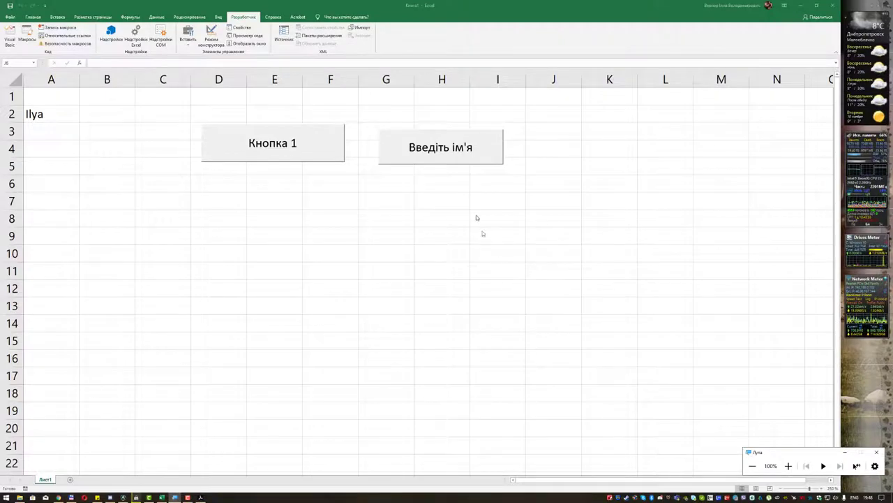
pyautogui.click(453, 155)
pyautogui.write('134134123')
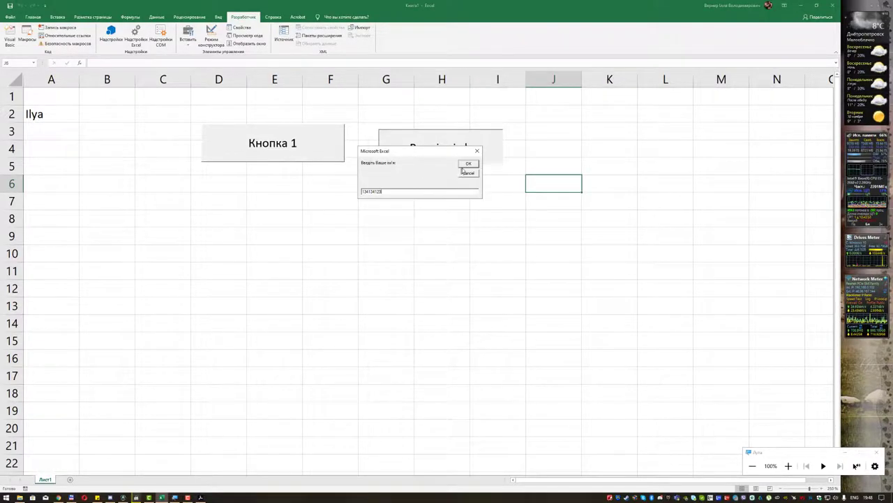
pyautogui.click(468, 164)
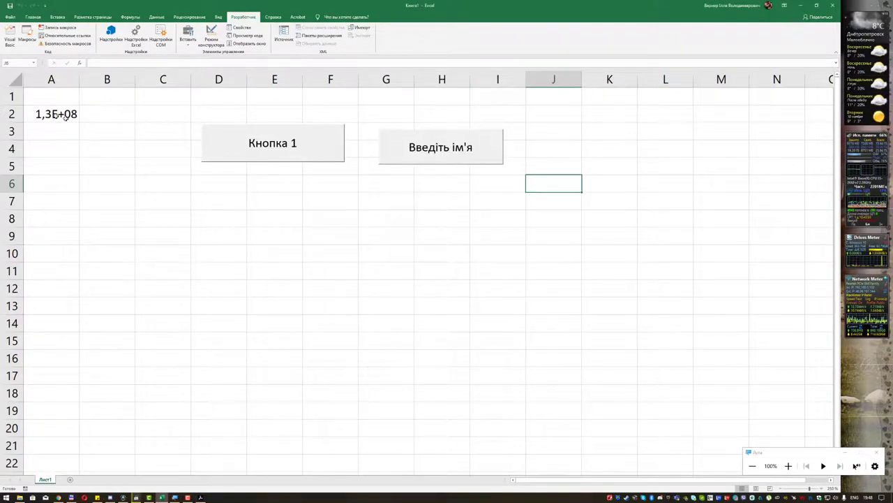
pyautogui.click(390, 149)
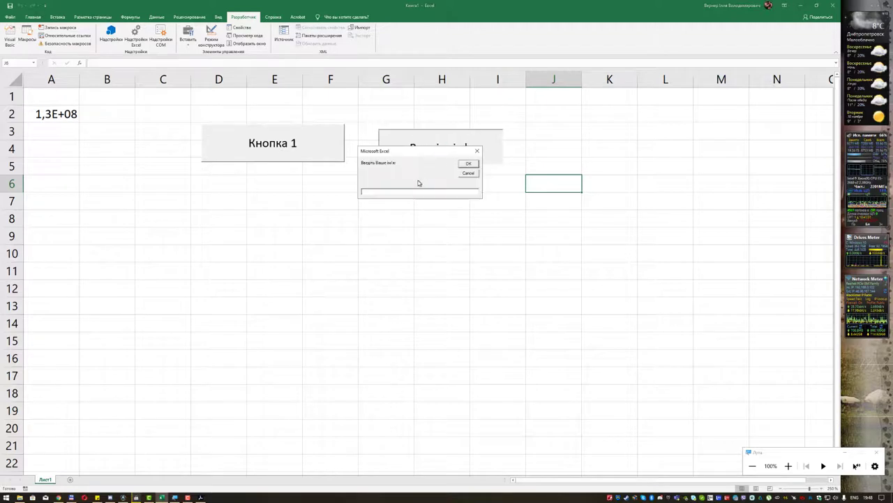
pyautogui.click(469, 164)
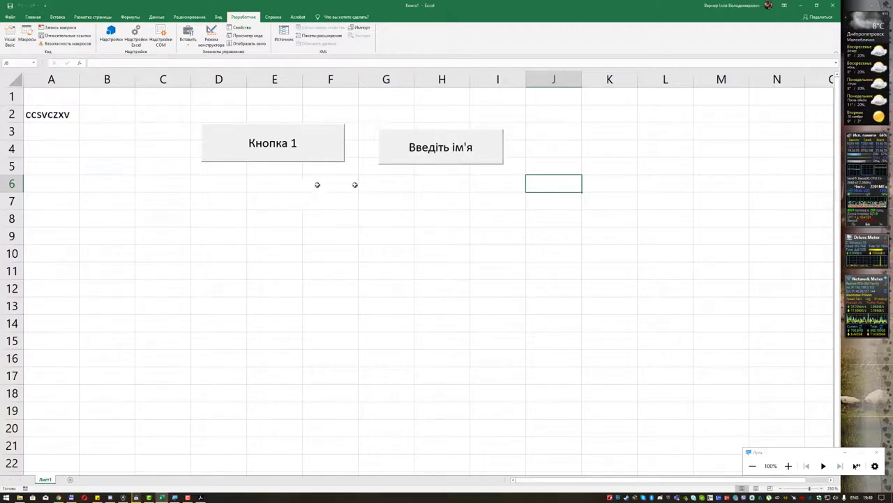
pyautogui.click(201, 497)
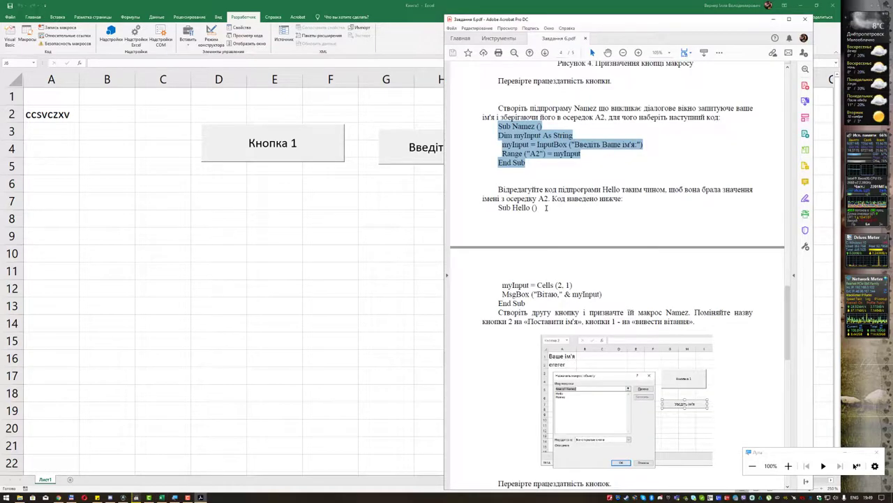
# Step: Scroll the lab PDF down to the Лабораторна робота 6 - VBA 2, ЦИКЛ FOR section
pyautogui.scroll(-3, 567, 222)
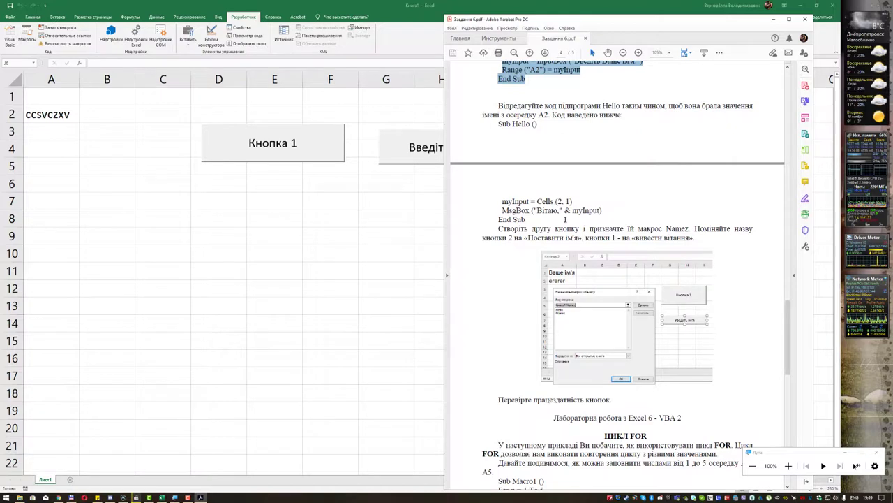
pyautogui.scroll(-3, 565, 219)
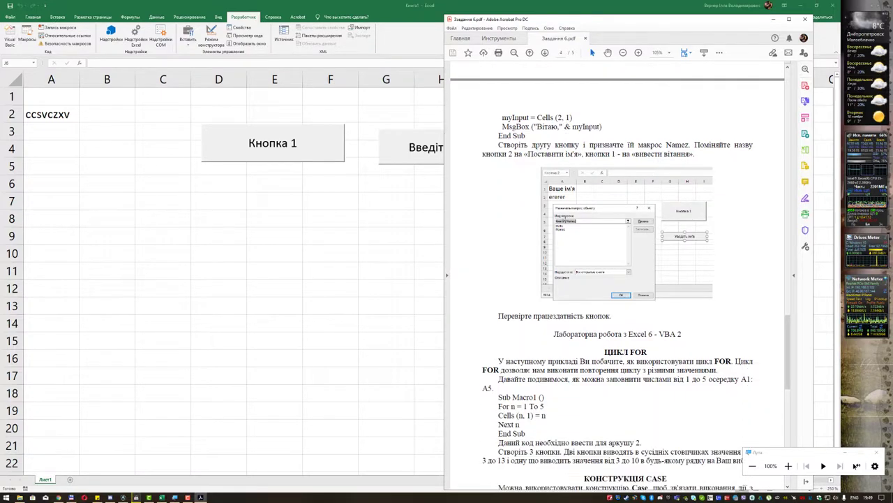
pyautogui.scroll(-3, 617, 279)
pyautogui.scroll(-3, 617, 279)
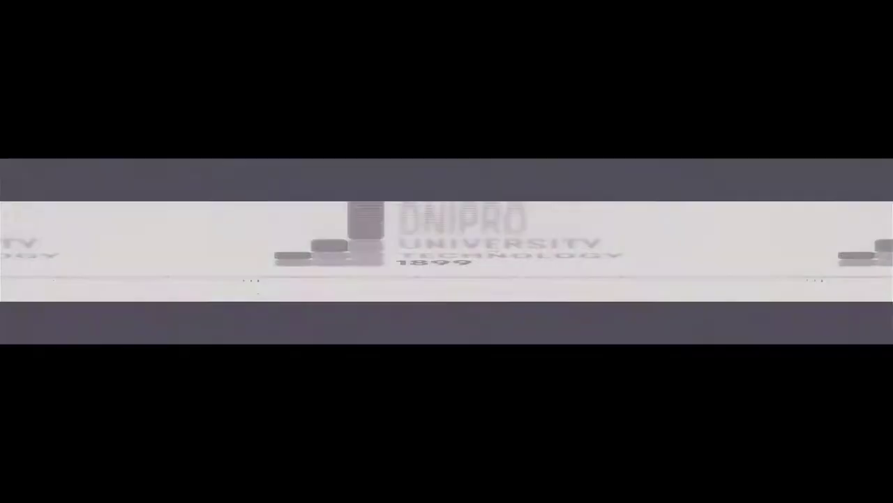